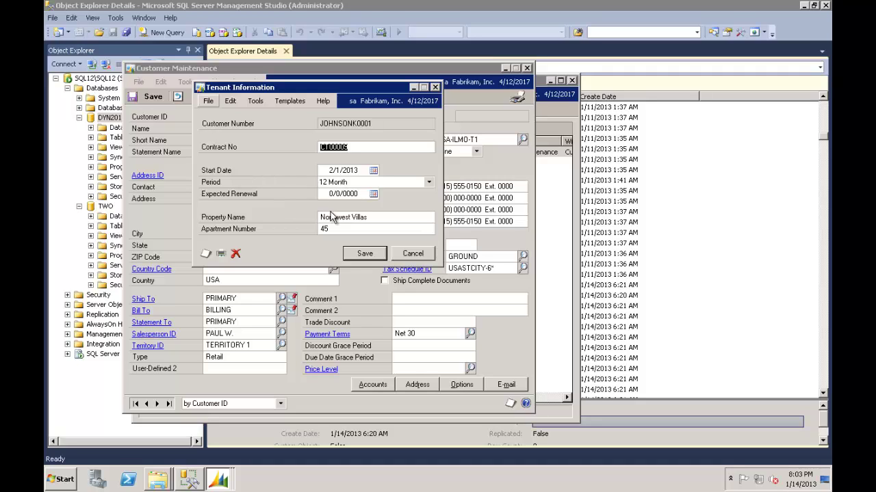
Select just the word 'Villas' in the property name value.
left_click(381, 218)
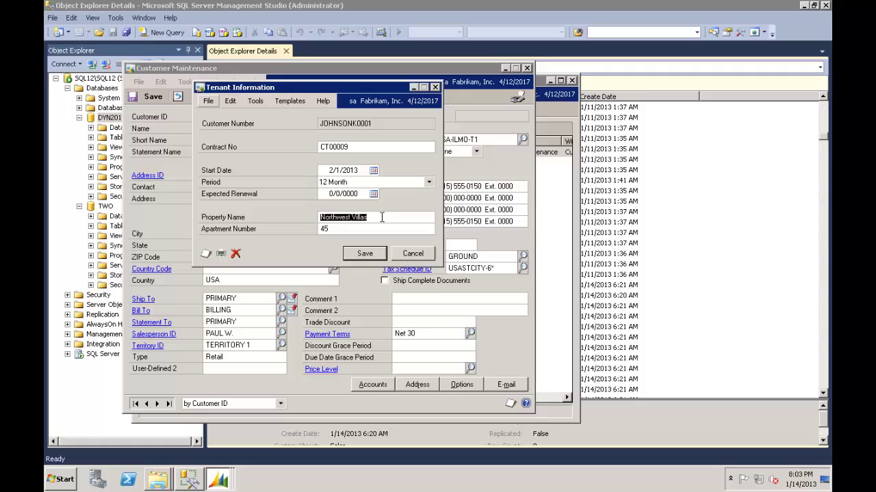
left_click(382, 218)
key("ctrl+shift+Left")
Bring the Extender window forward and start a new form under Tenant Solution forms.
left_click(218, 481)
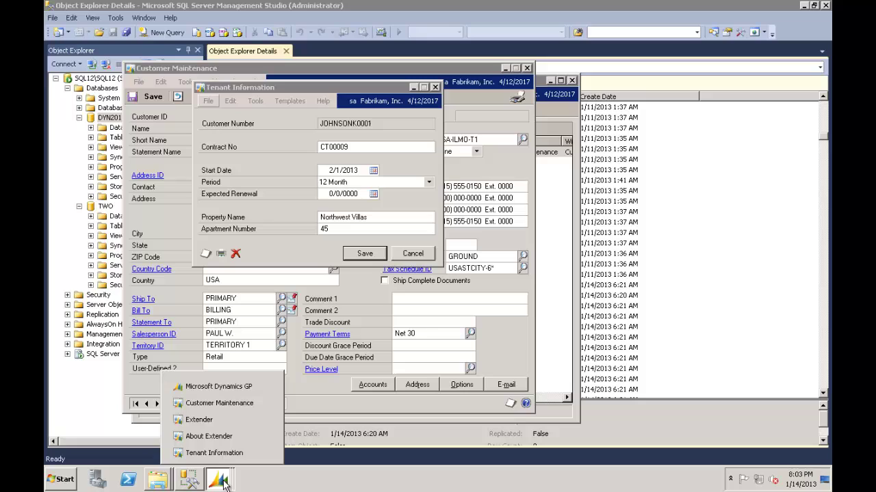
left_click(221, 420)
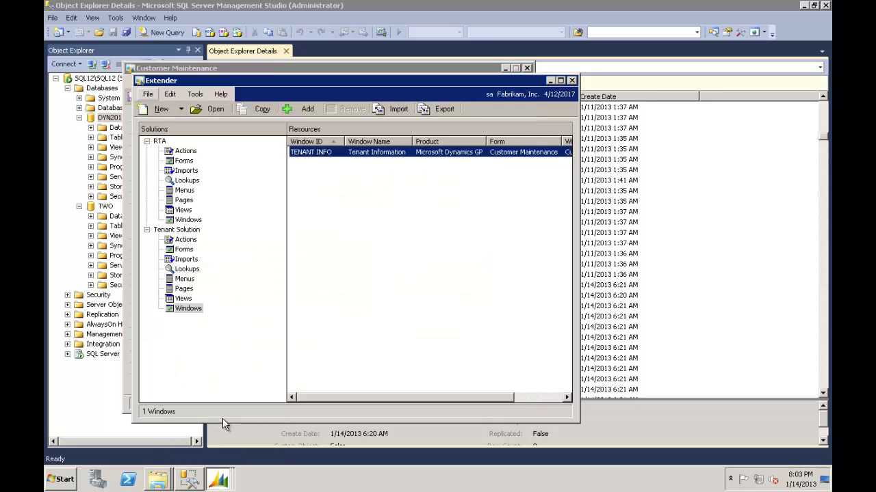
left_click(187, 309)
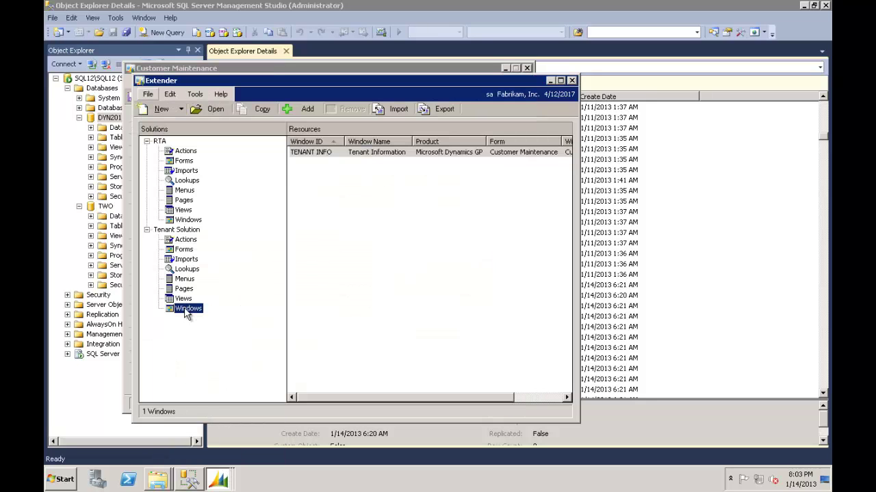
left_click(183, 250)
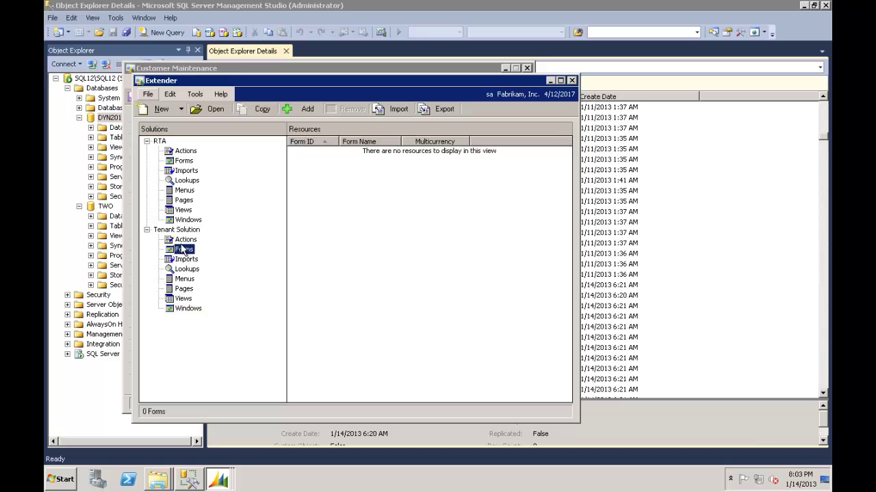
left_click(162, 111)
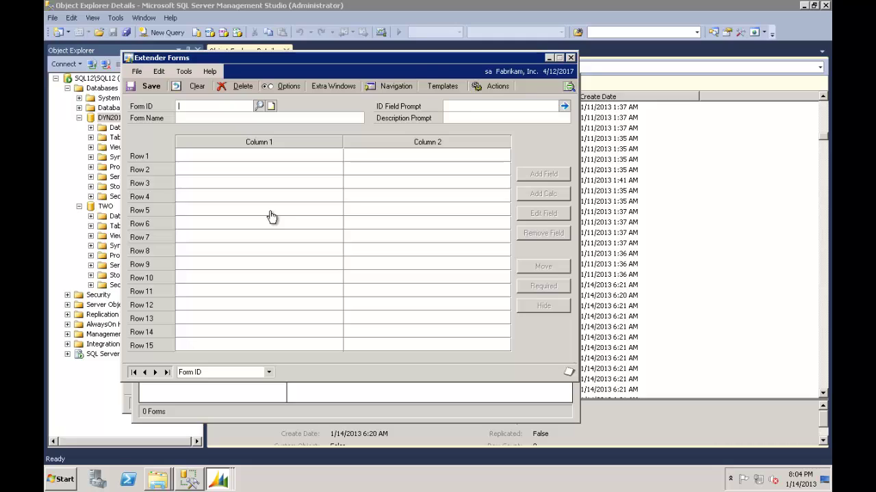
Enter form ID PROPERTY, form name Property Name, and prompts Property ID and Name.
type("PR")
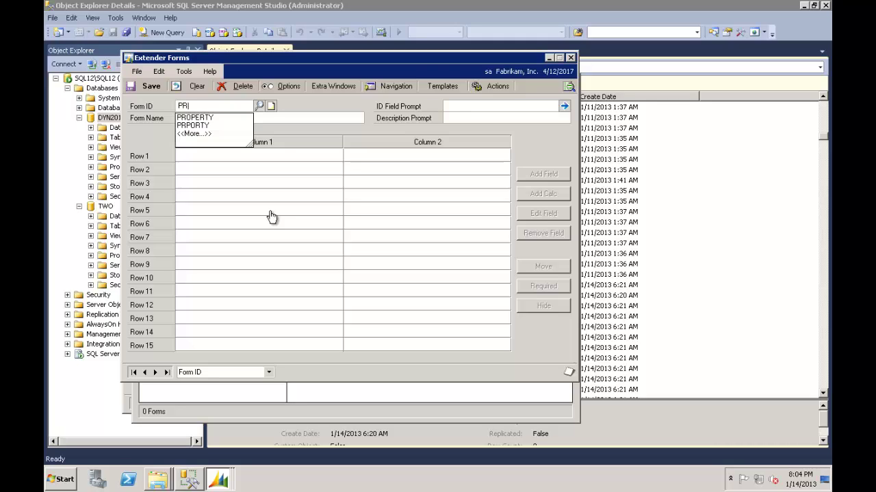
key("Down")
key("Tab")
type("Proprtyt")
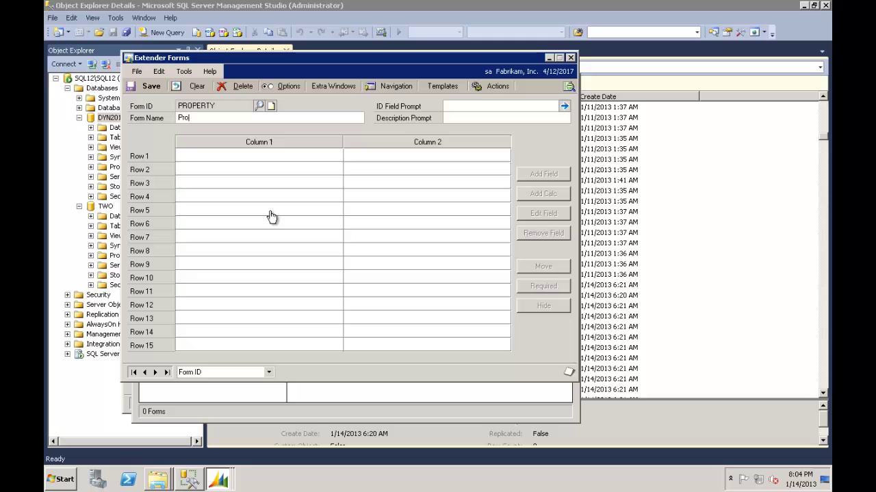
key("BackSpace")
key("BackSpace")
key("BackSpace")
key("BackSpace")
type("erty Name")
key("Tab")
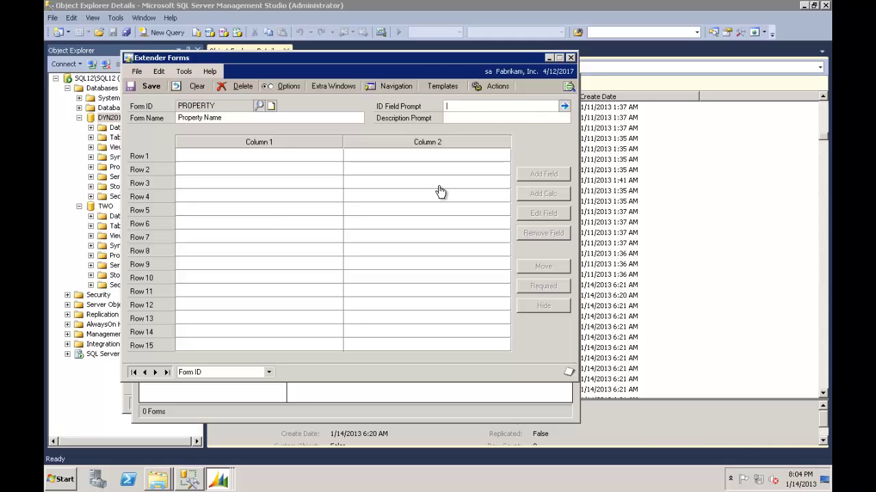
type("Property I")
type("D")
type("Name")
key("Tab")
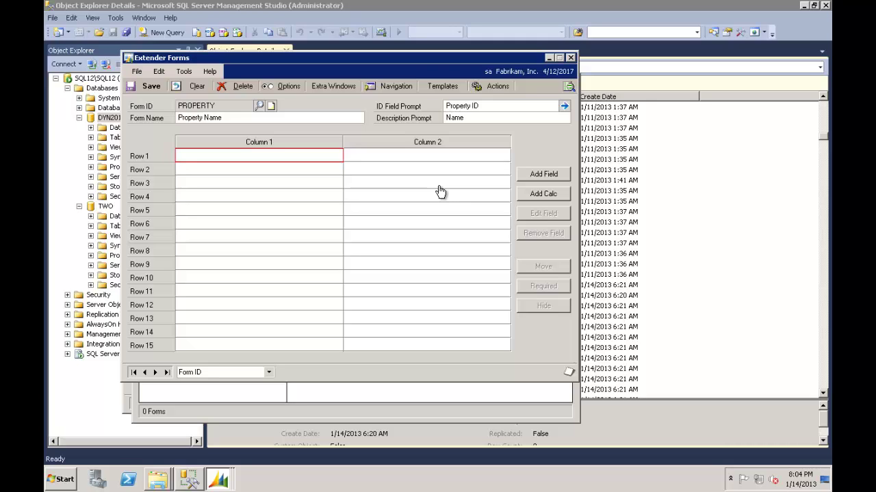
Add short-string fields Address 1 and Address 2 in rows 1 and 2.
double_click(301, 160)
type("Address 1")
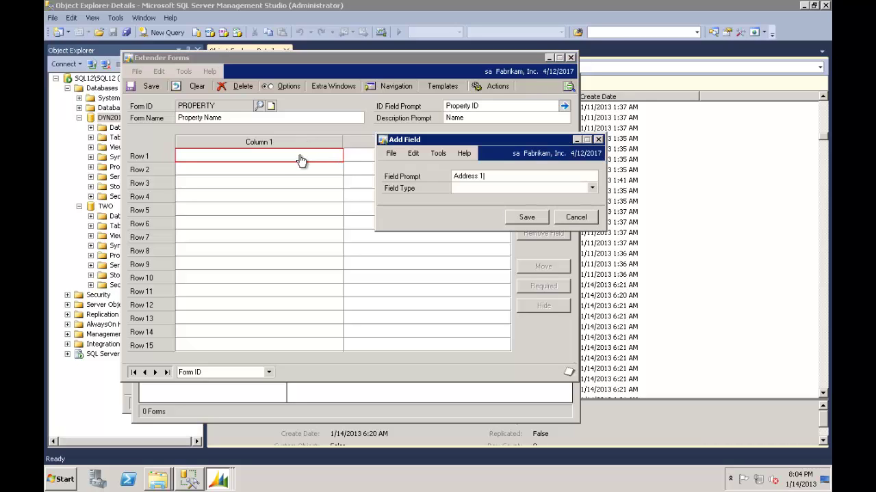
key("Tab")
key("Down")
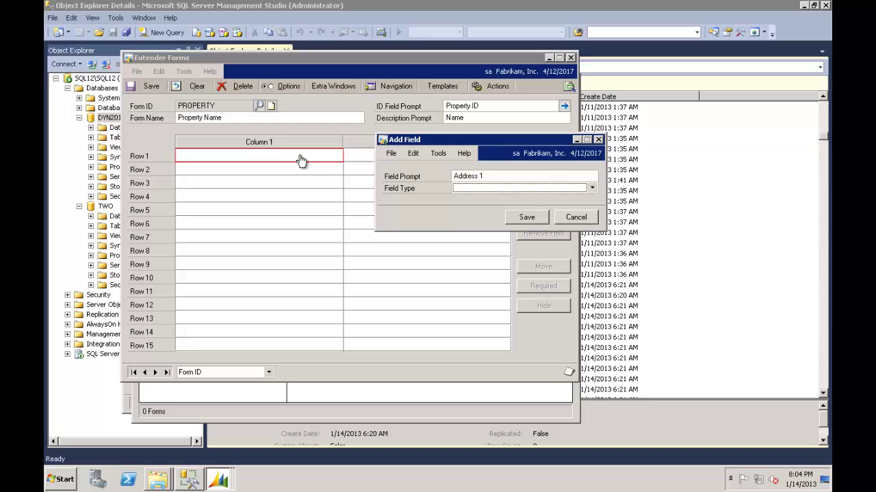
key("Tab")
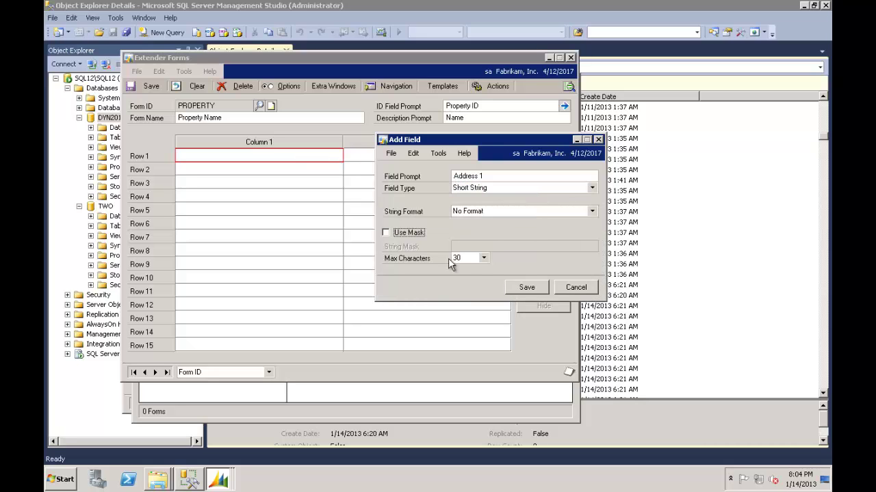
left_click(521, 288)
double_click(251, 171)
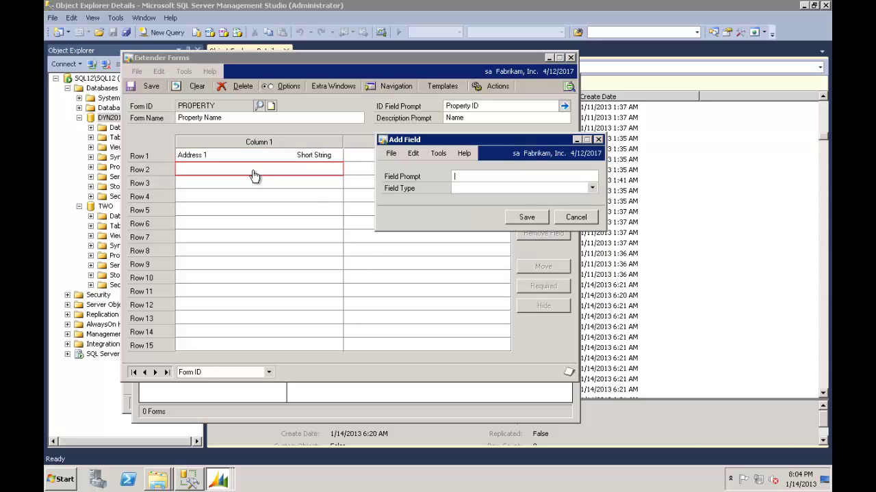
type("Address 2")
key("Tab")
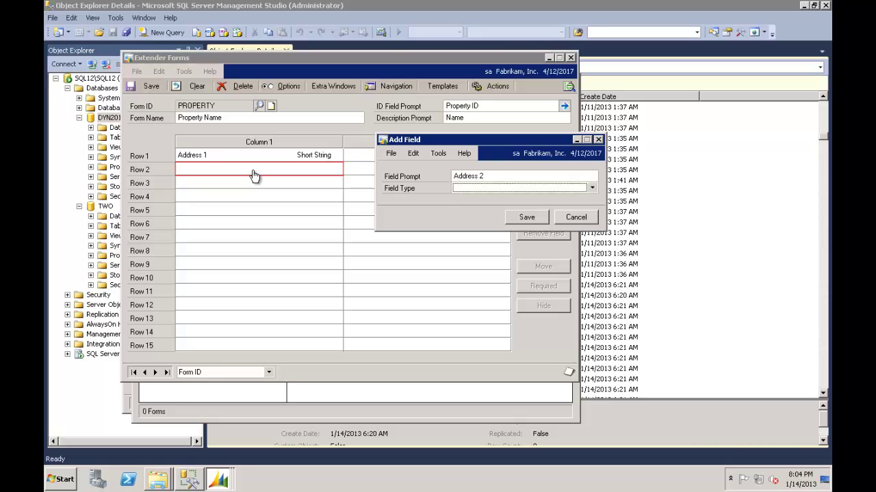
key("Down")
left_click(521, 288)
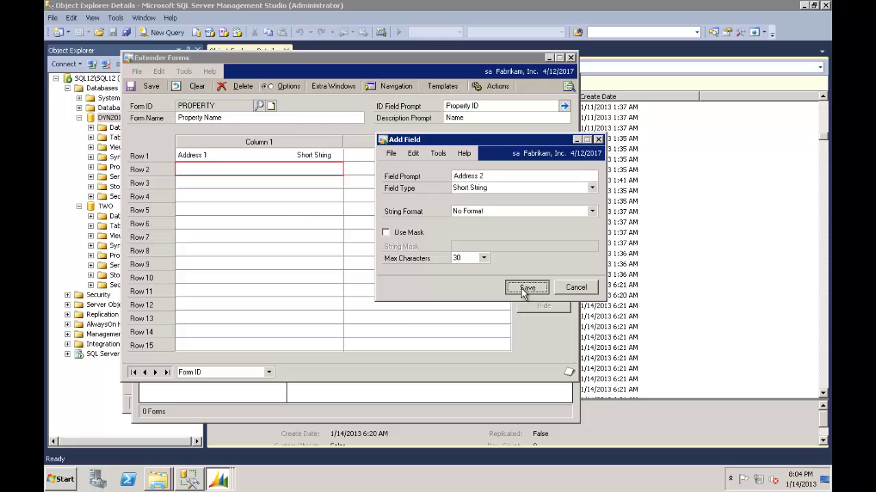
Add short-string fields City and State in rows 3 and 4.
left_click(289, 186)
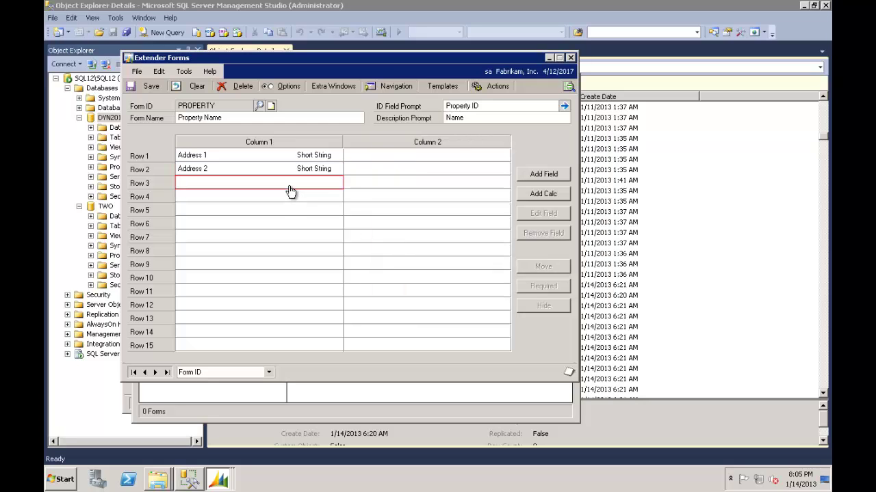
double_click(289, 186)
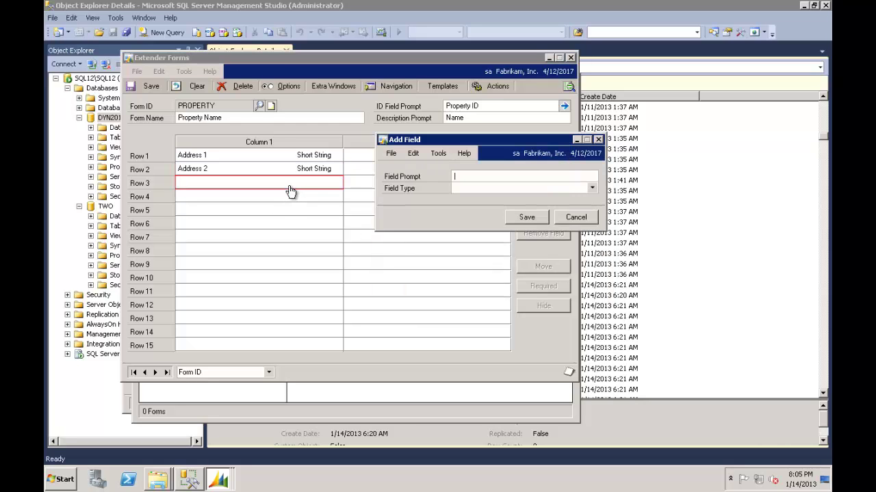
type("City")
key("Tab")
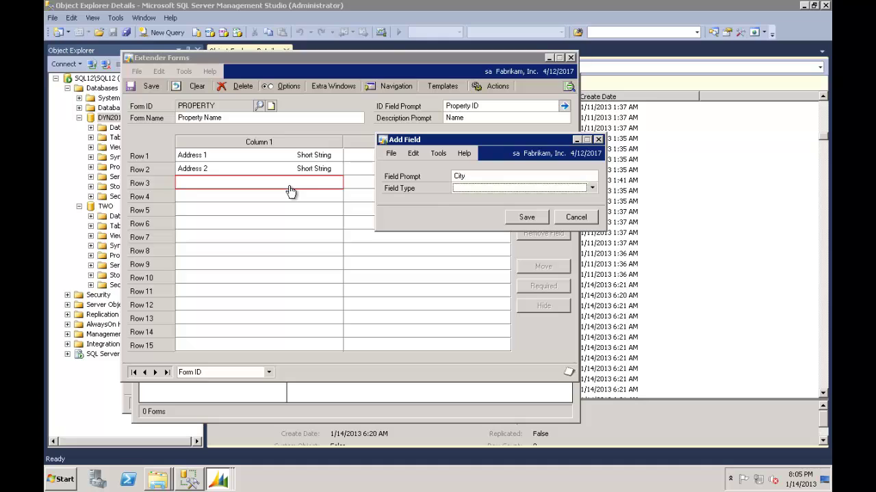
key("Down")
key("Tab")
key("Tab")
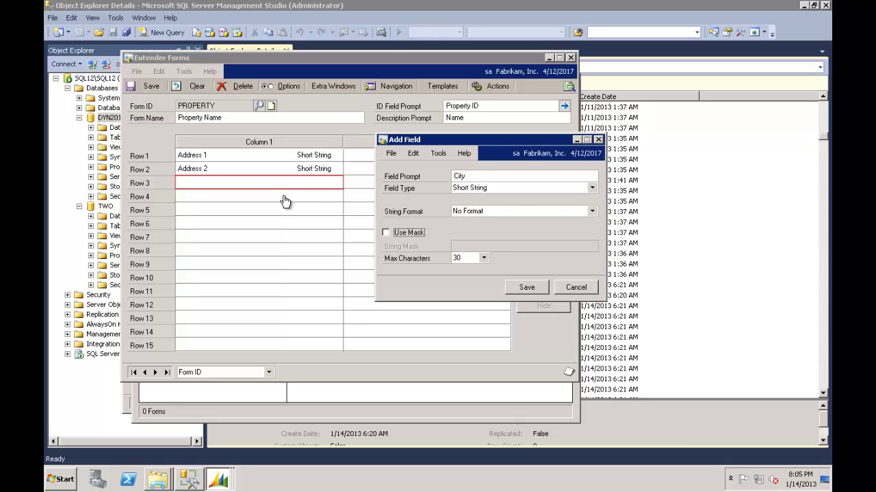
left_click(533, 287)
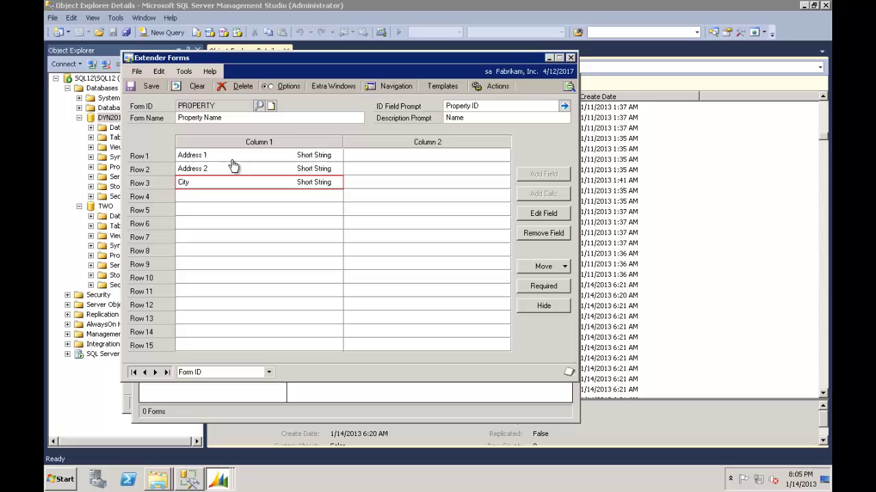
double_click(249, 199)
type("State")
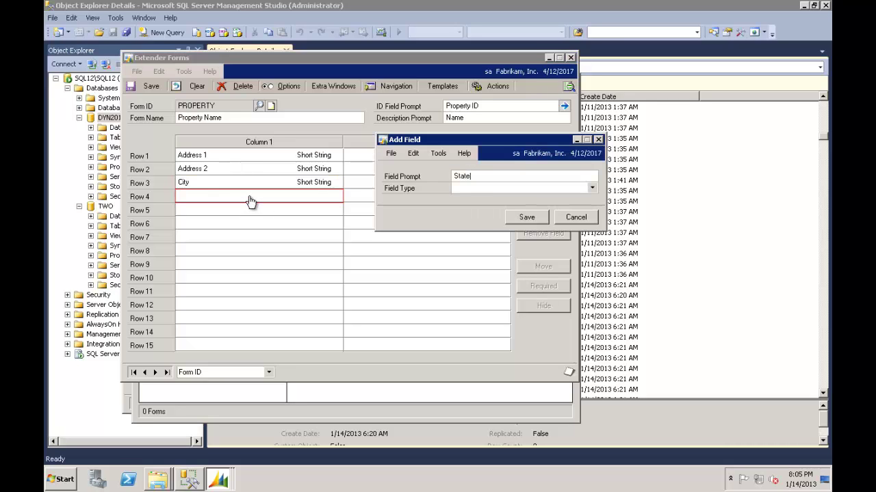
key("Tab")
key("Down")
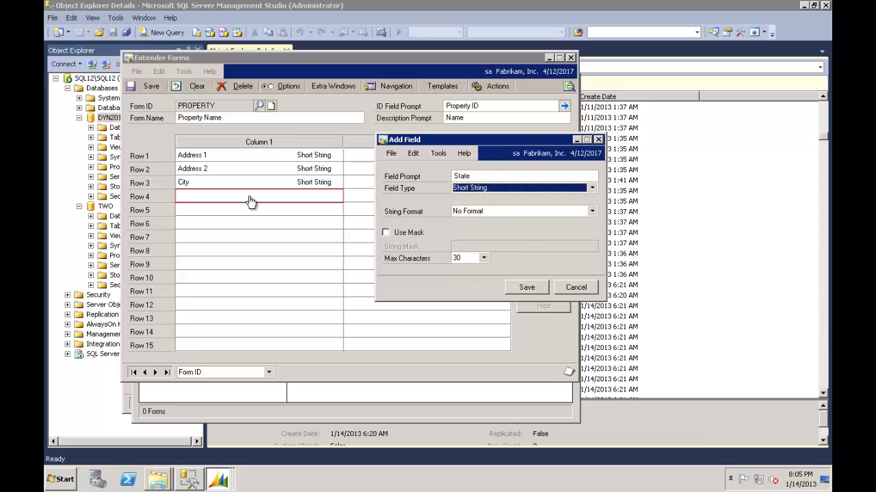
left_click(532, 287)
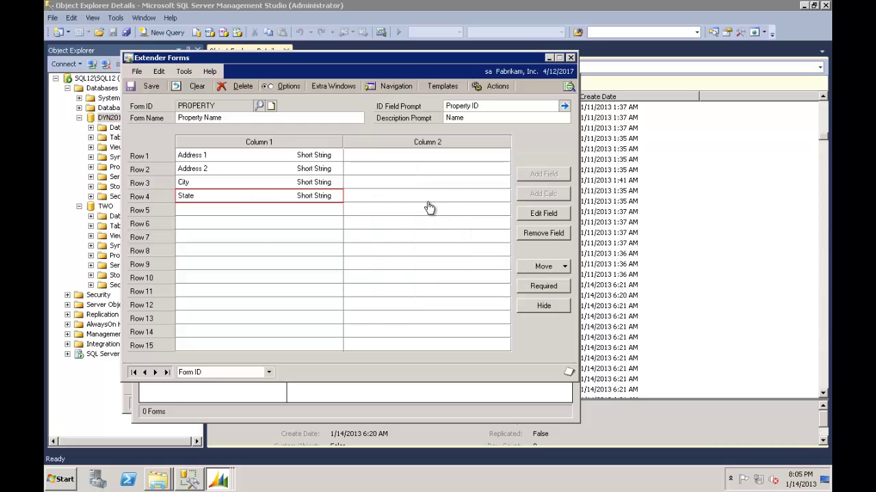
Add a Number field 'Numnber of Unit' in row 6.
double_click(249, 226)
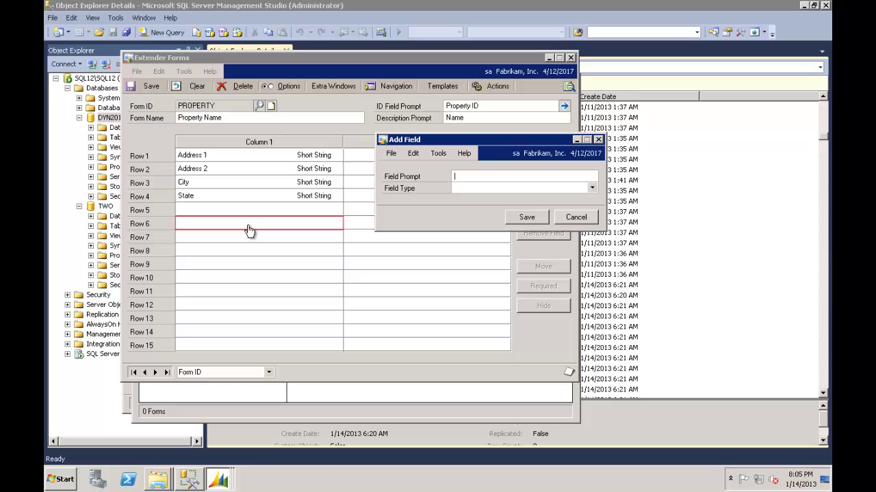
type("Numnber of Unit")
key("Tab")
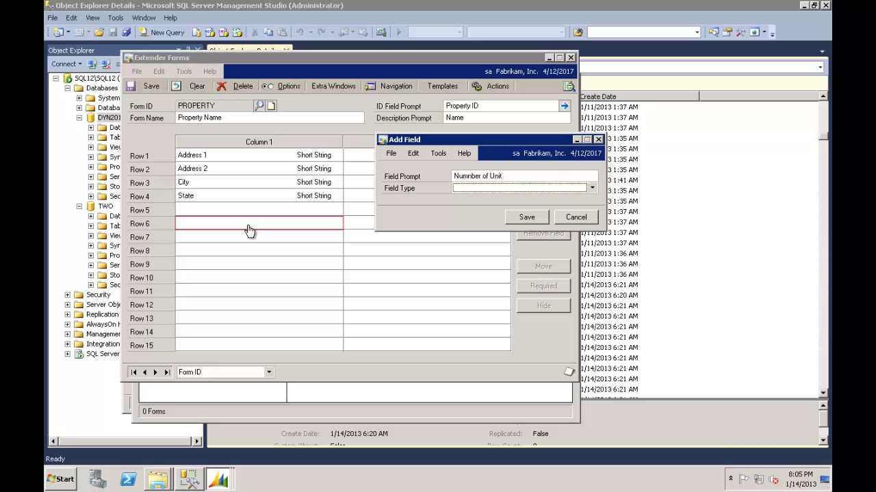
key("n")
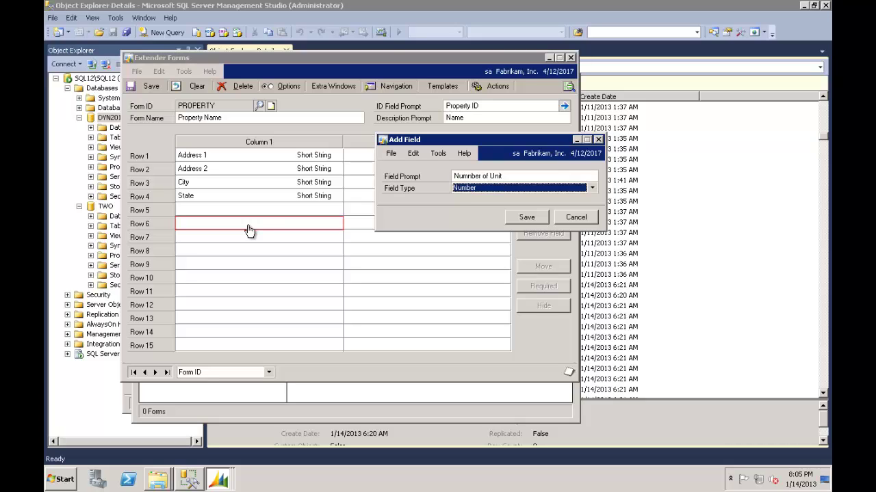
left_click(520, 218)
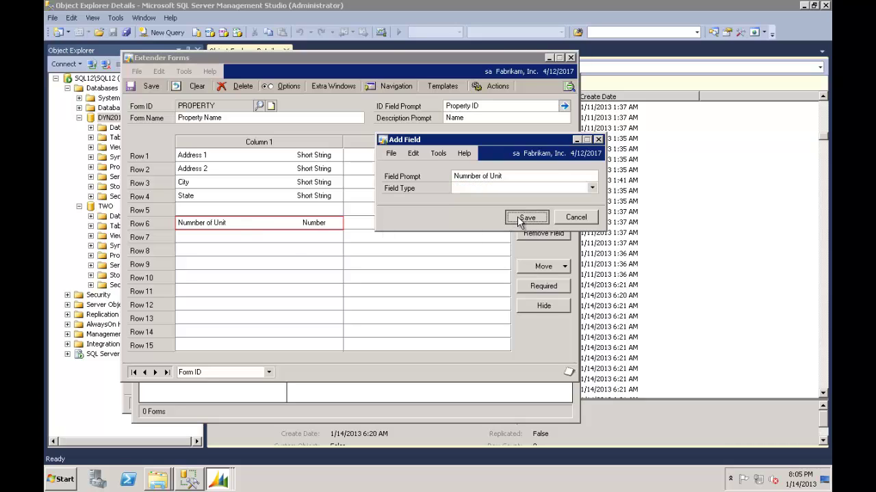
left_click(287, 239)
Add a Type list field in Column 2 row 1 with entries Over 50s, Aparment, Golf View.
left_click(396, 159)
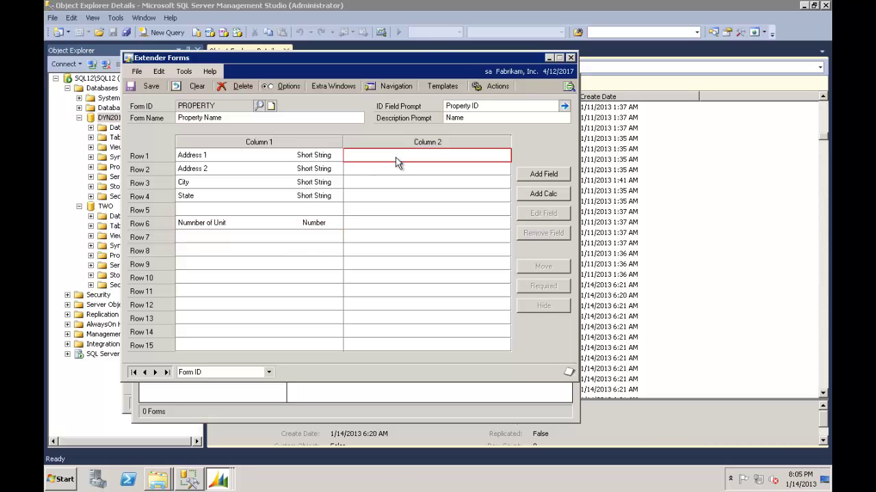
double_click(397, 162)
type("Type")
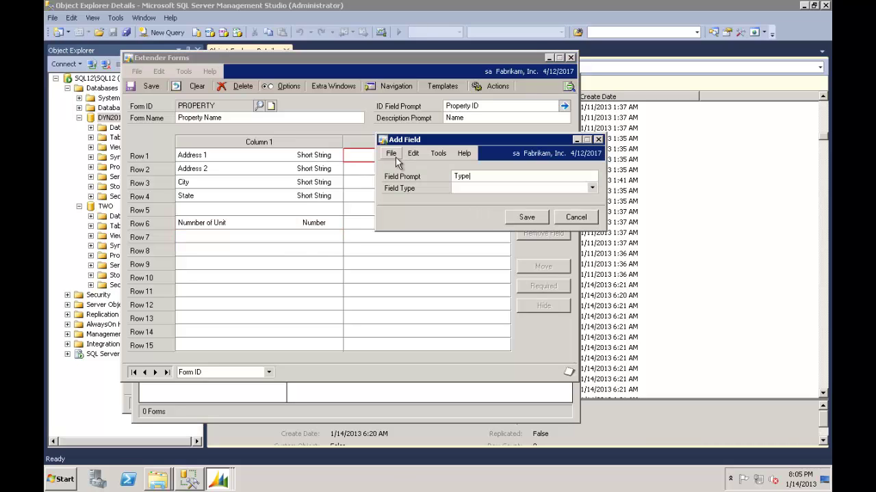
key("Tab")
key("l")
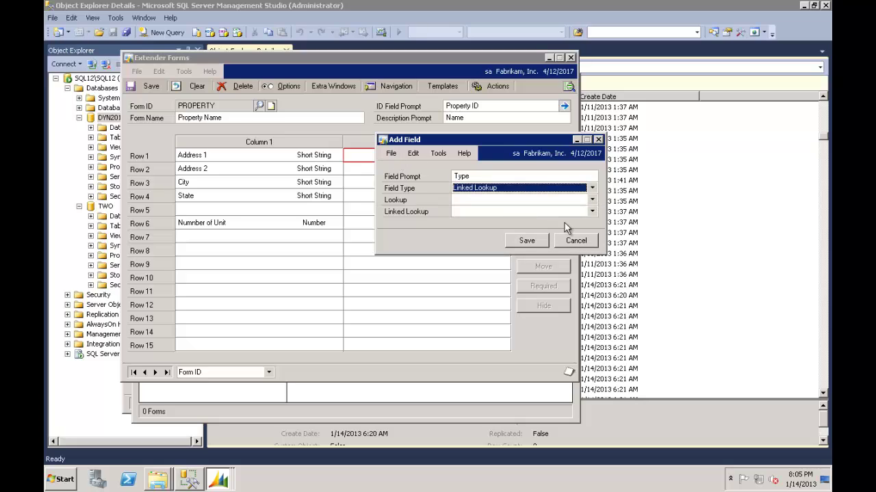
key("l")
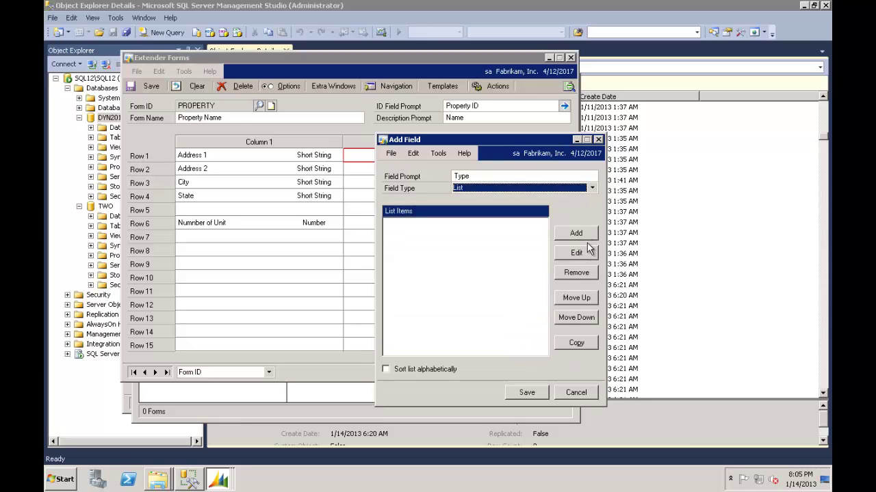
left_click(583, 233)
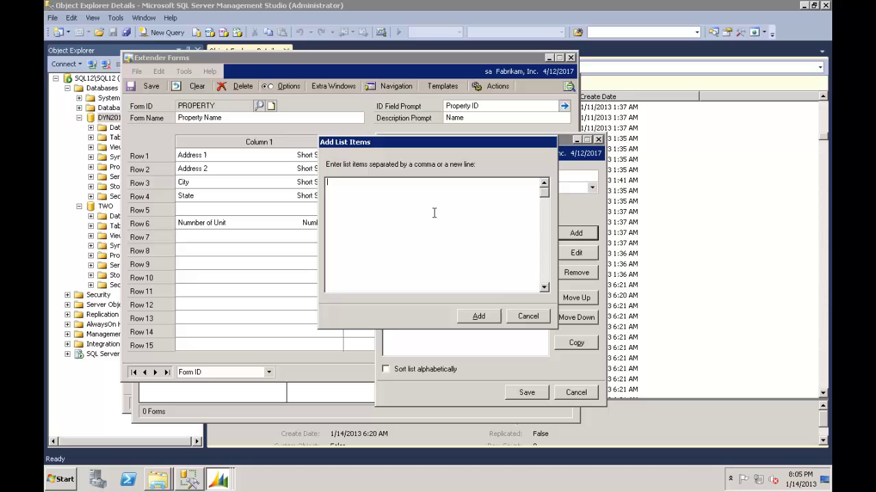
type("0 50s")
type("ver ")
type(", ")
type("Aparment")
type(", Golf View,")
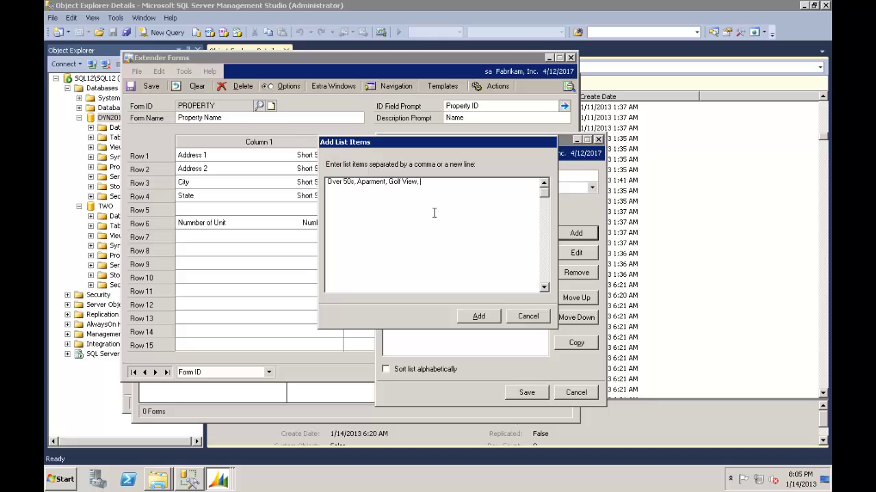
left_click(482, 317)
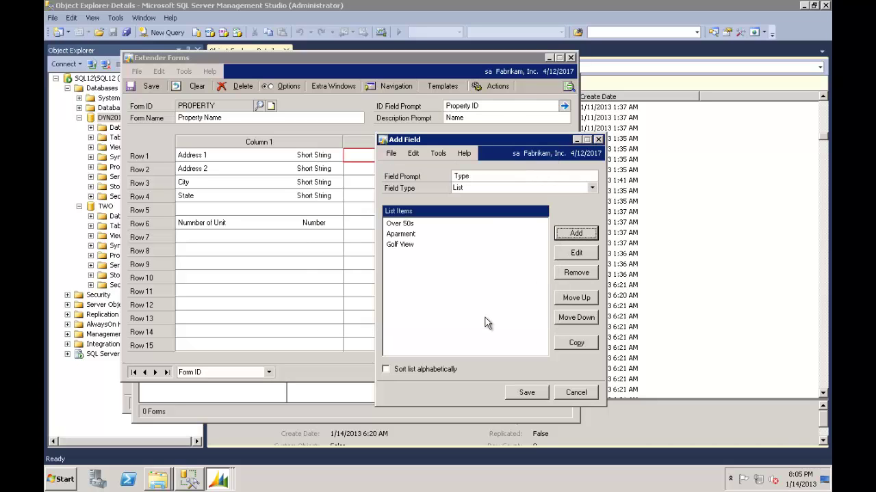
left_click(528, 395)
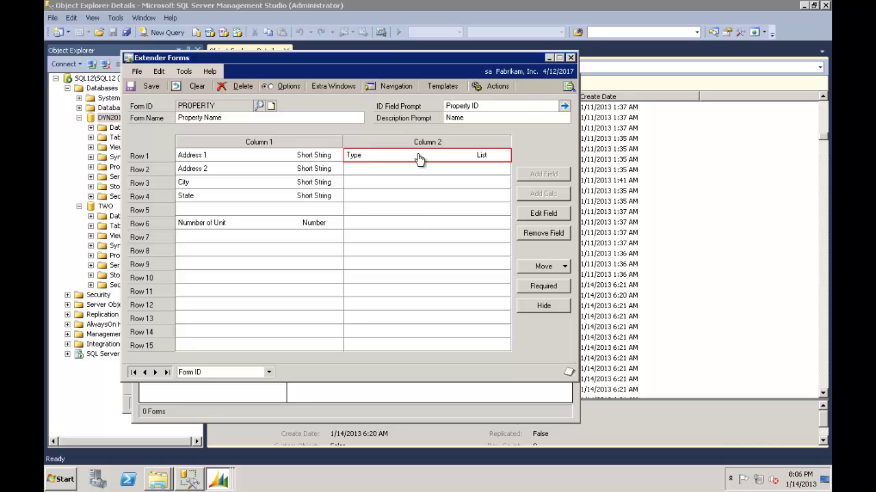
Add a property manager field with Employee lookup in Column 2 row 3, then start a row 4 field.
left_click(399, 187)
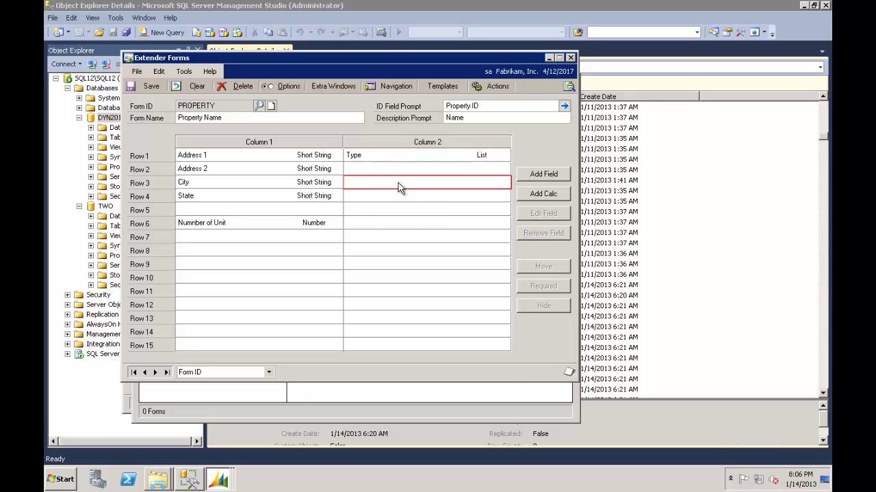
double_click(399, 187)
type("Prpor")
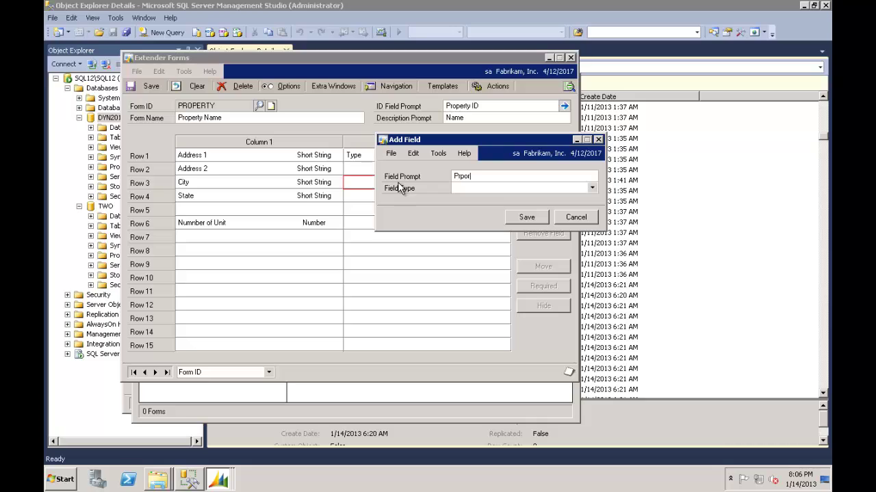
type("erty Manage")
key("Tab")
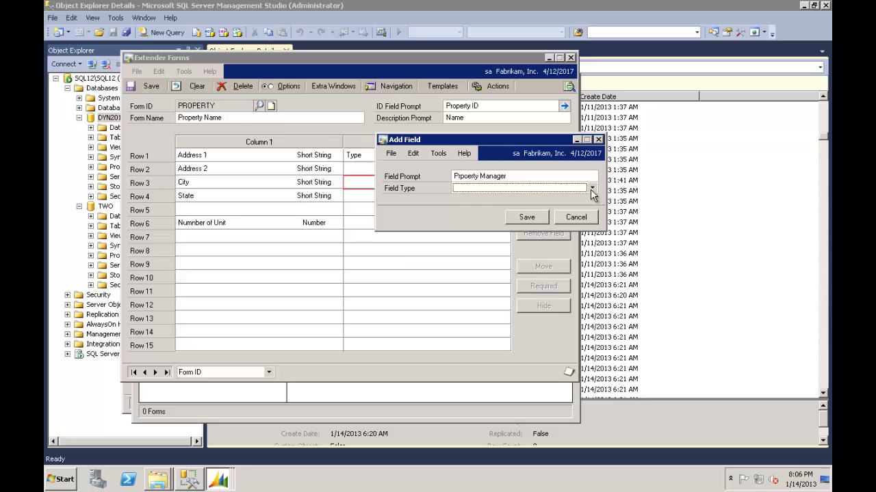
left_click(591, 189)
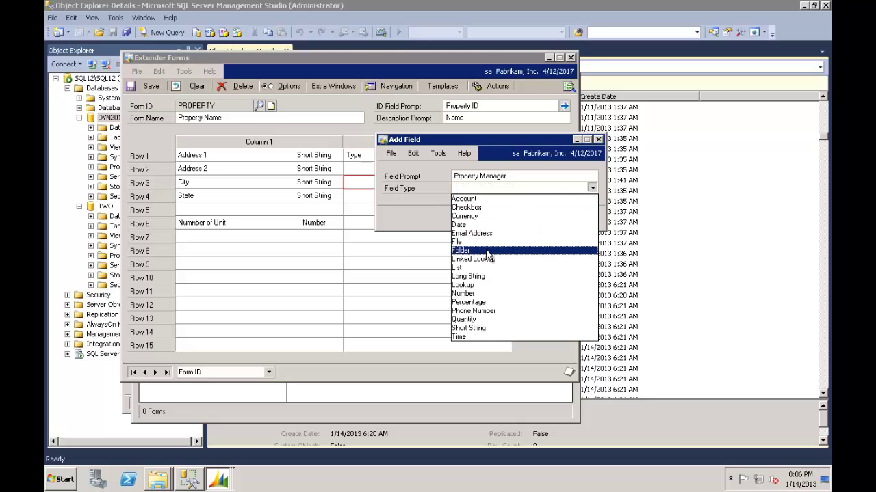
left_click(482, 285)
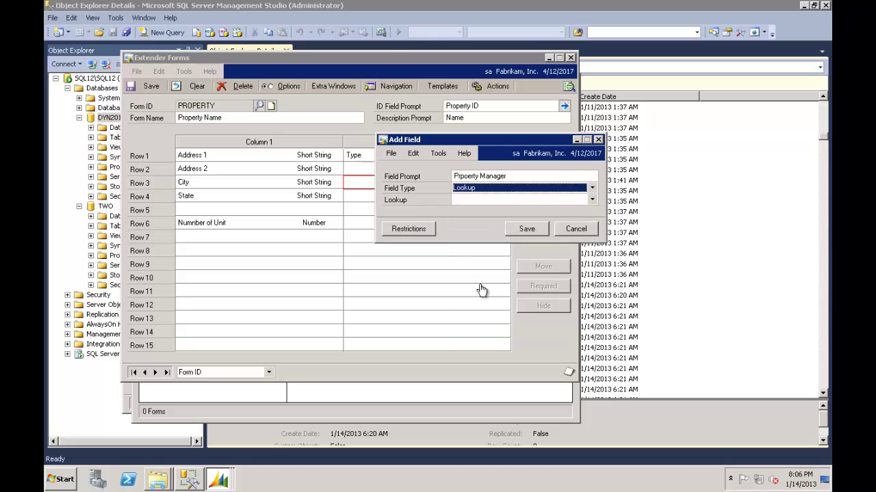
left_click(592, 201)
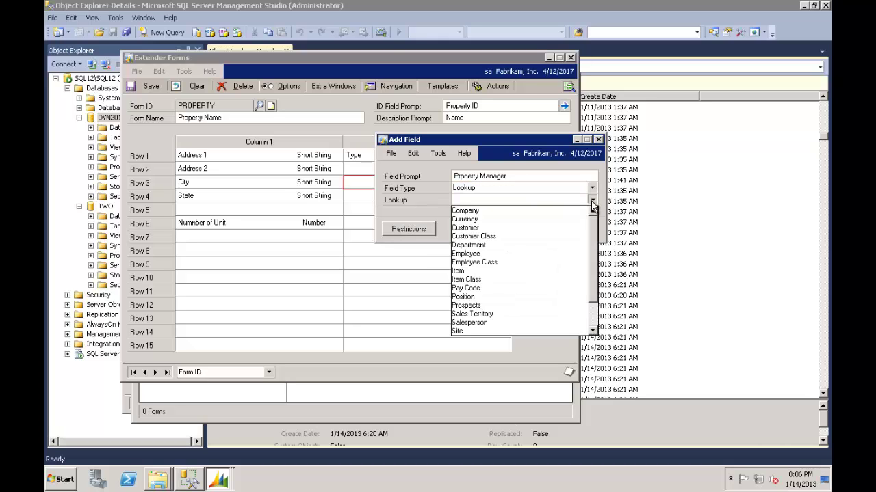
scroll(596, 253, "down", 1)
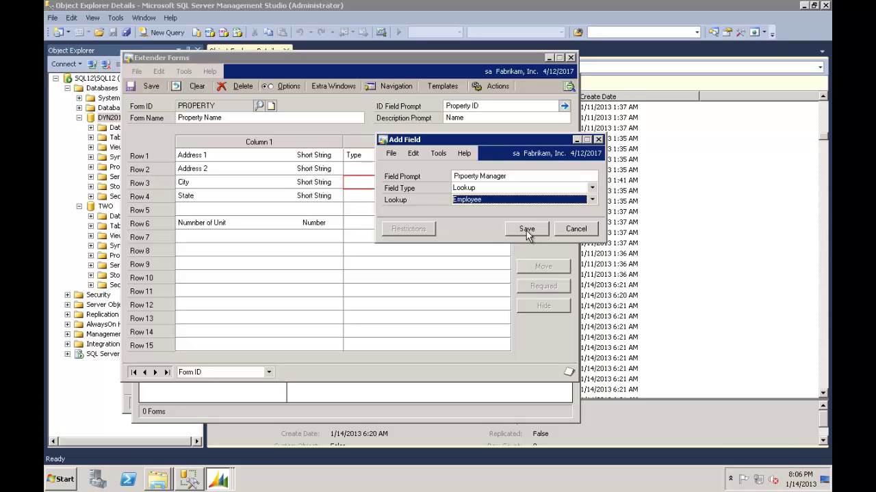
left_click(527, 231)
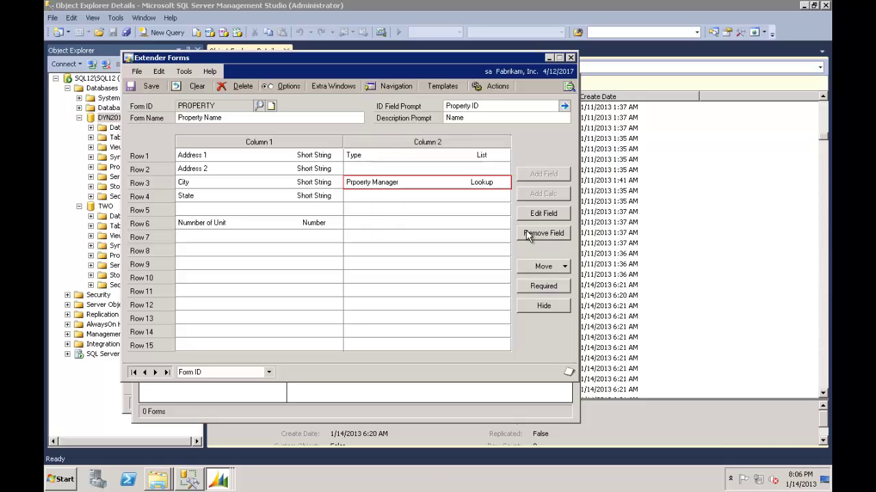
left_click(476, 199)
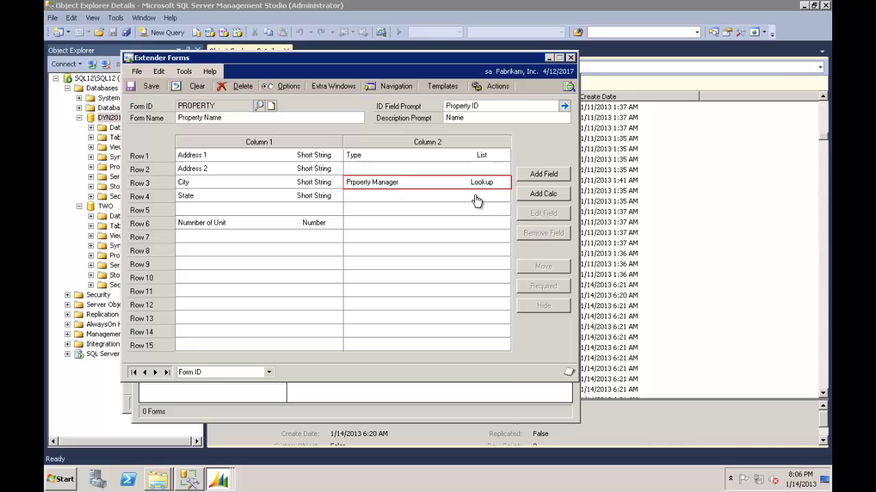
double_click(477, 199)
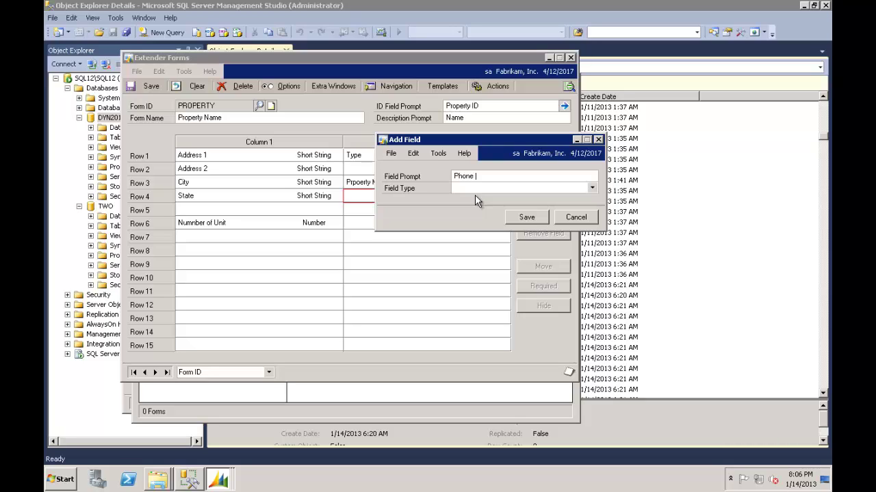
Add a Phone Number field named Phone in row 4 and save the PROPERTY form.
type("Phone")
key("Tab")
key("p")
key("p")
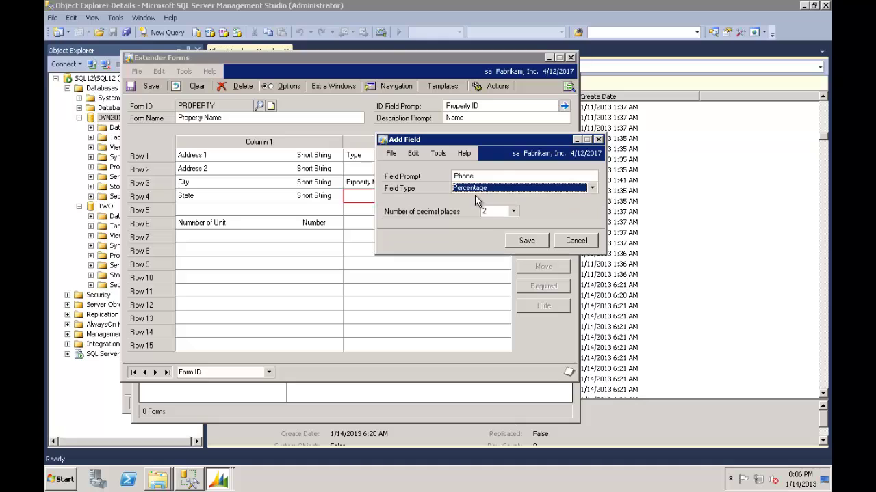
left_click(524, 217)
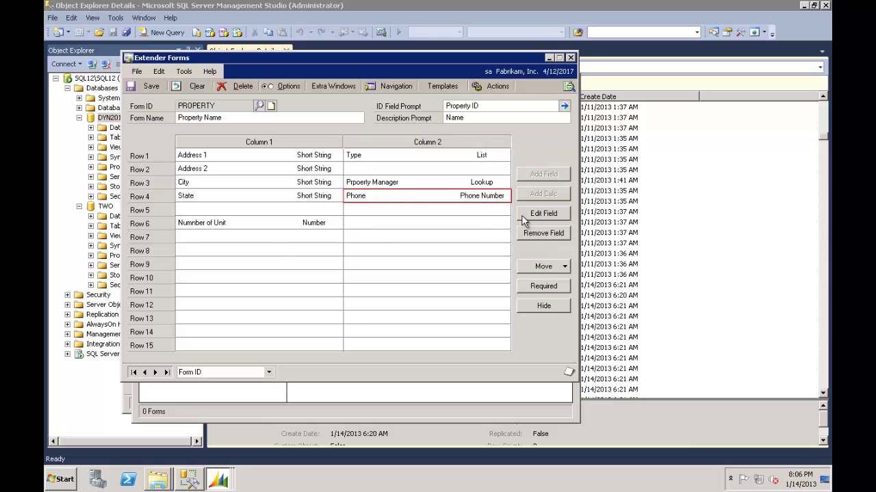
left_click(264, 242)
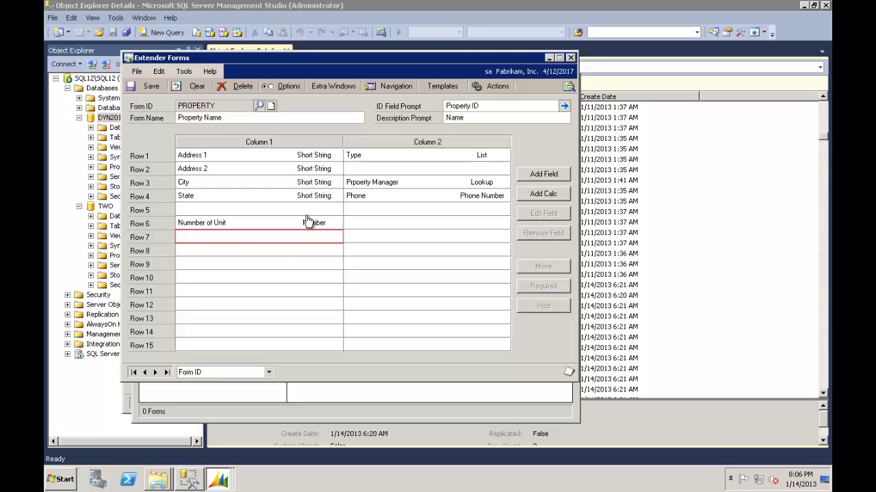
left_click(149, 87)
Close the form designer and open the PROPERTY form for data entry via Use.
left_click(571, 59)
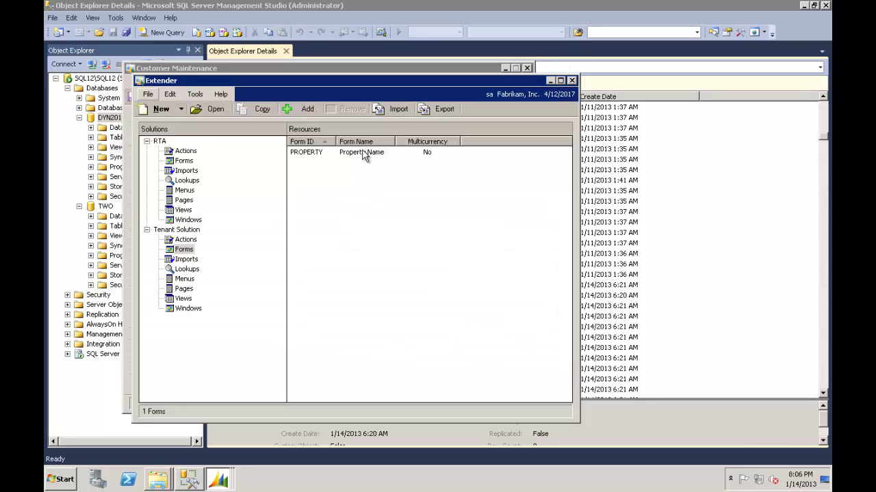
left_click(365, 157)
right_click(364, 156)
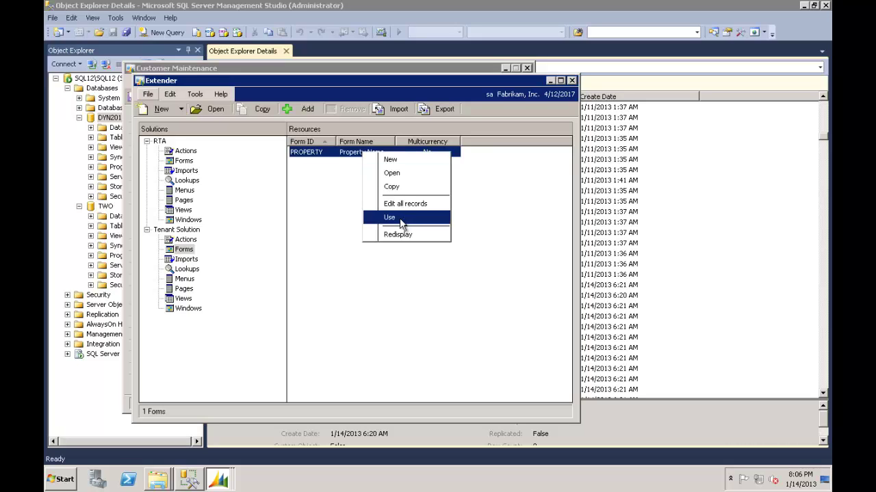
left_click(183, 281)
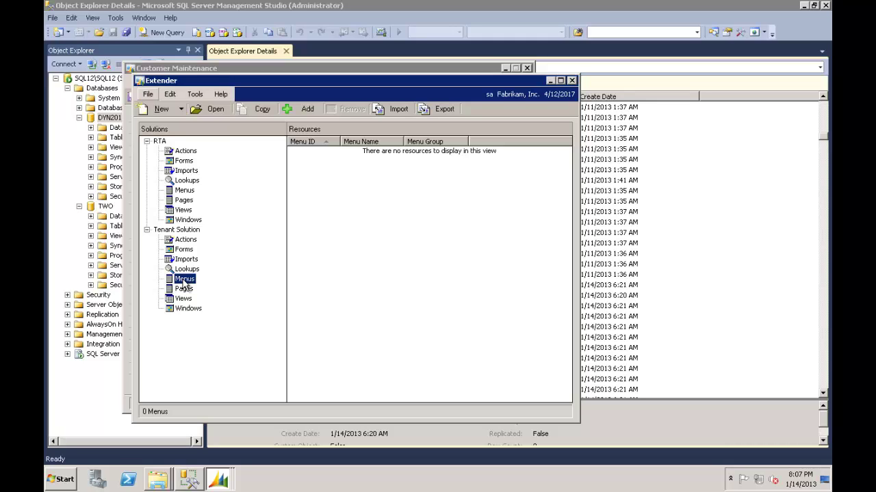
left_click(183, 250)
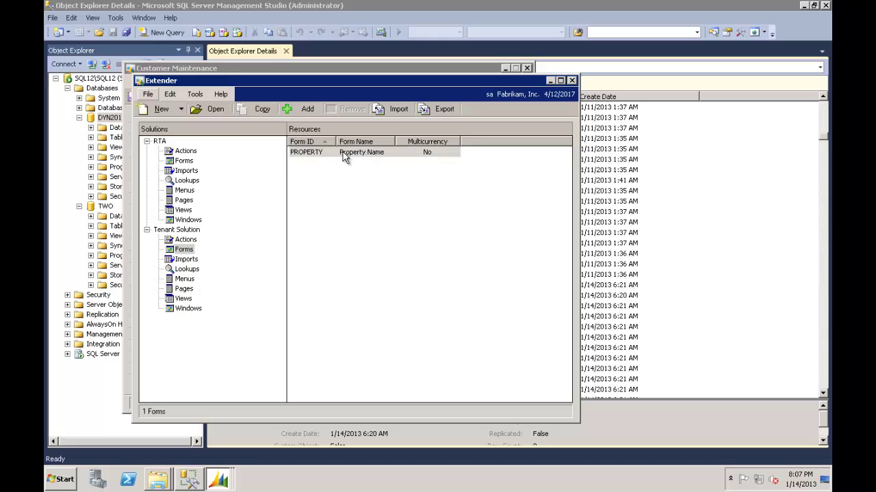
right_click(344, 153)
left_click(380, 219)
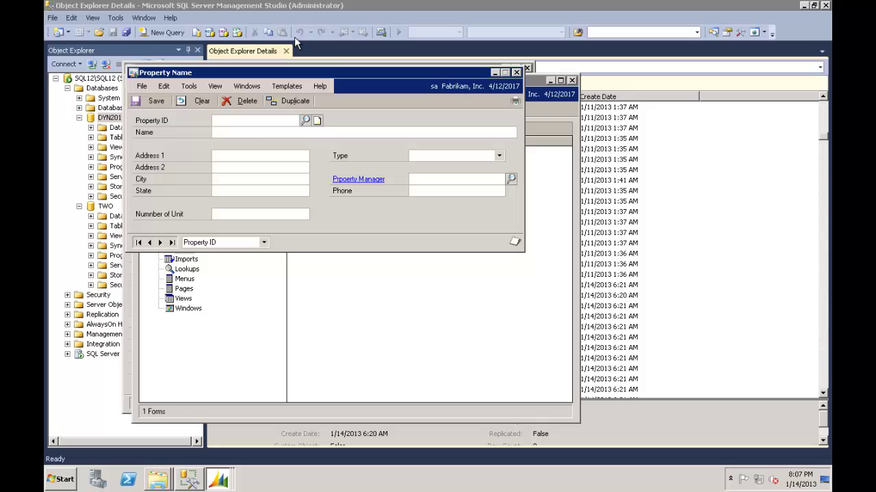
Enter property ID PARKSIDE VILLA, name Parkside, its street address and 24 units.
left_click(267, 123)
type("PARKSIDE VILLA")
key("Tab")
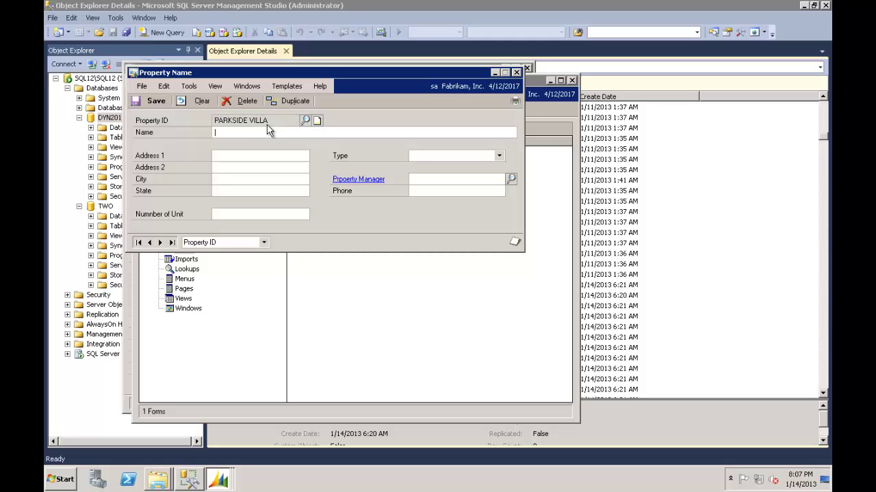
type("Parksoi")
key("BackSpace")
type("ide")
type("Chicago")
type("IL")
key("Tab")
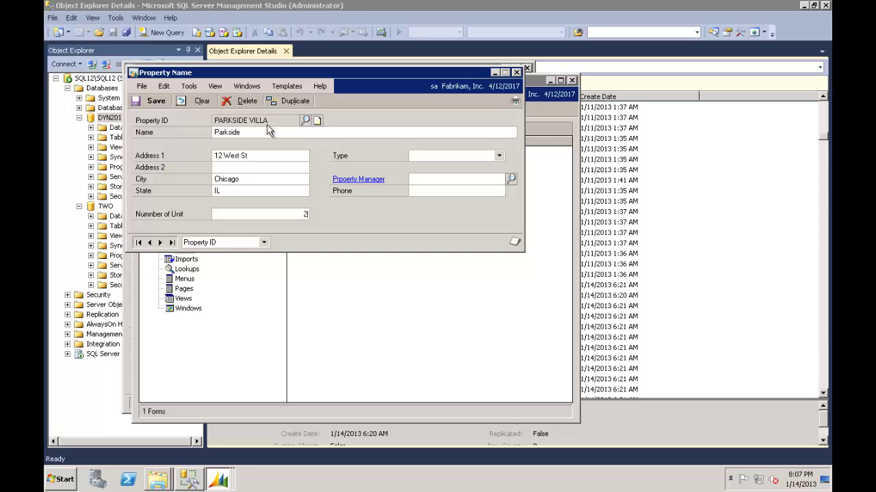
type("24")
key("Tab")
Set type Over 50s, pick an employee as property manager, and enter the phone number.
left_click(497, 154)
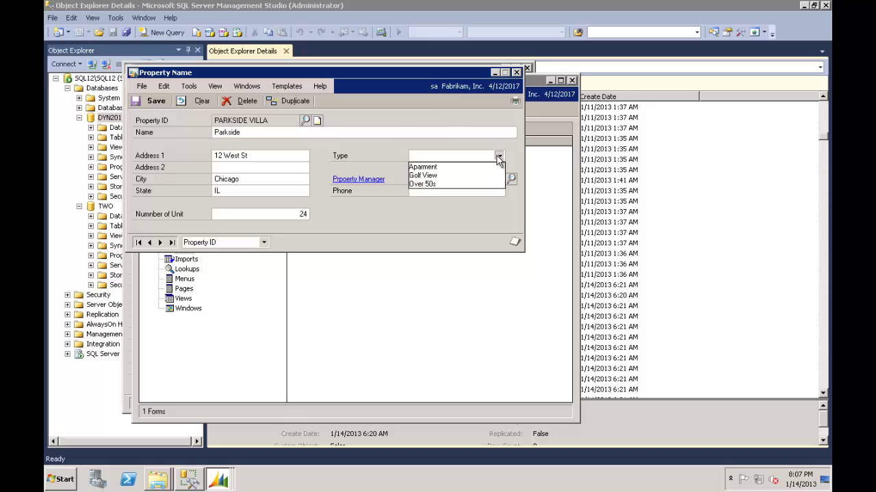
left_click(459, 183)
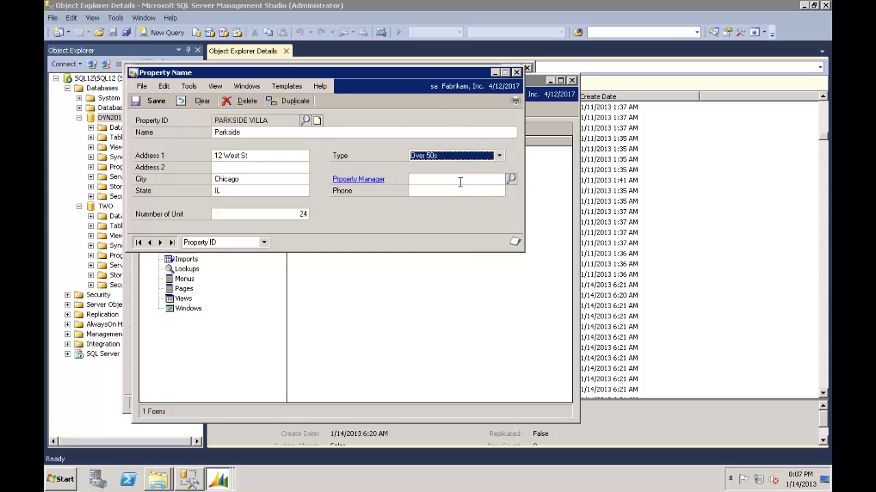
left_click(463, 180)
left_click(513, 181)
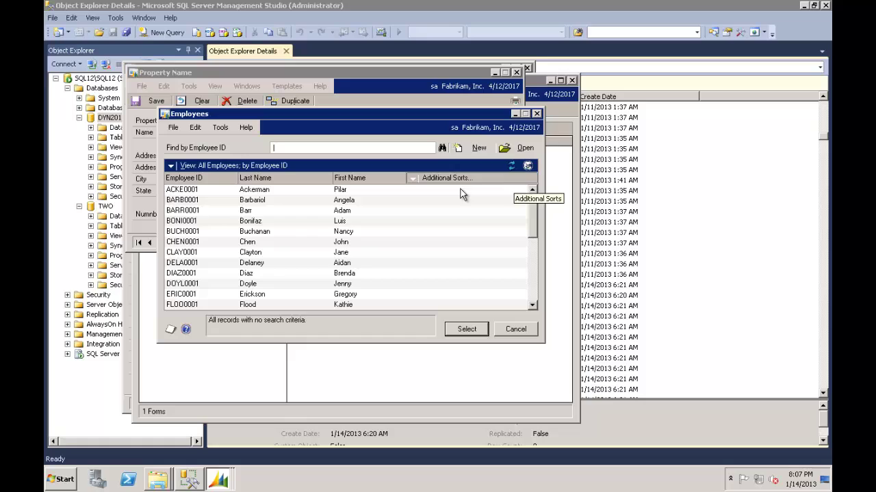
double_click(259, 202)
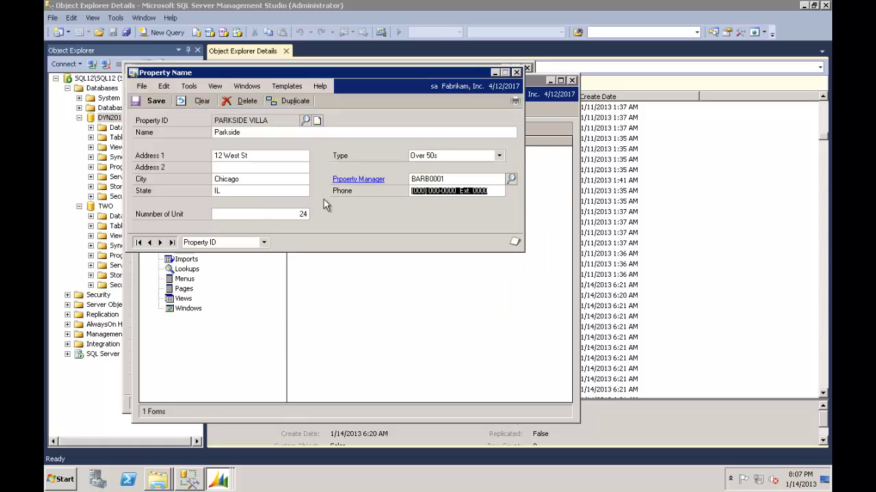
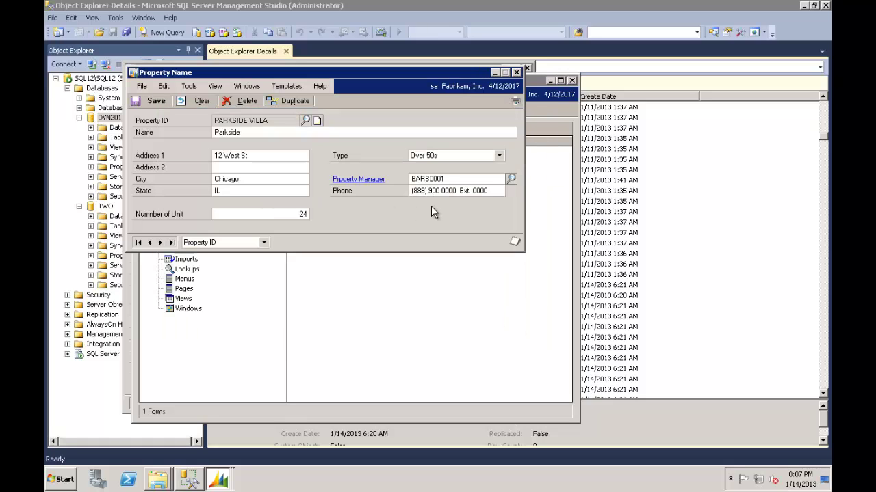
Save and close the PARKSIDE VILLA entry, then briefly view the CORP CUST DET window definition.
left_click(155, 101)
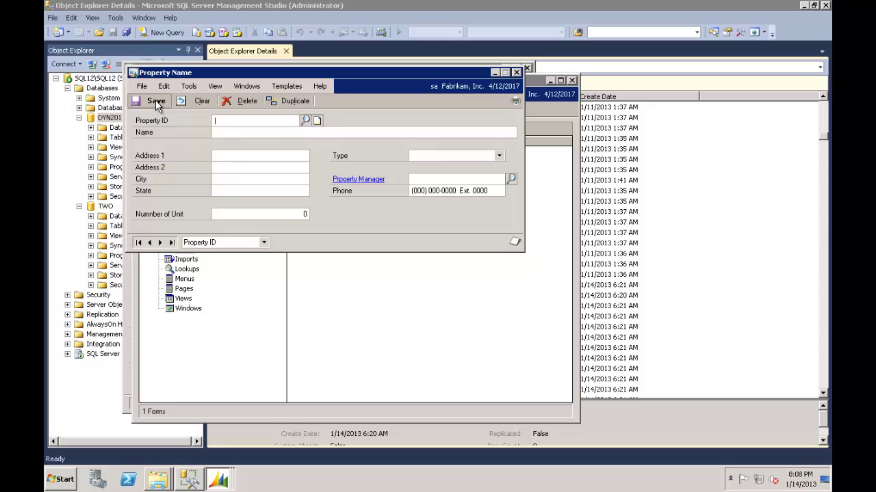
left_click(517, 73)
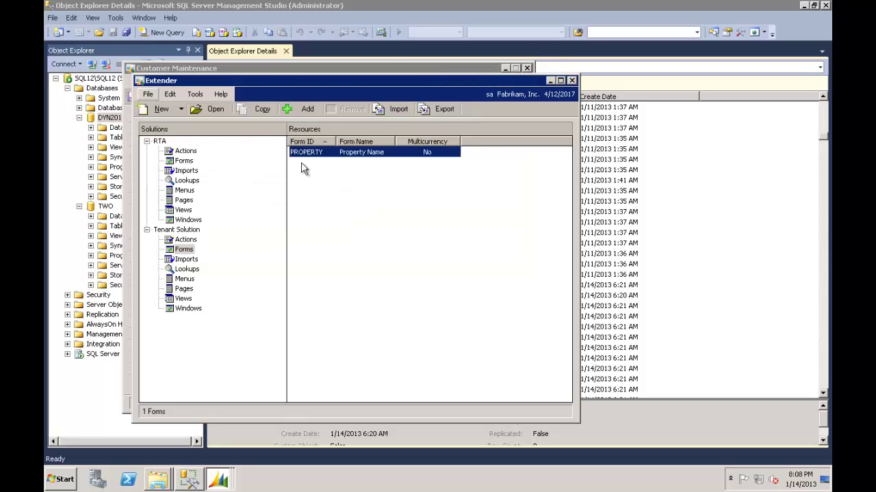
left_click(187, 220)
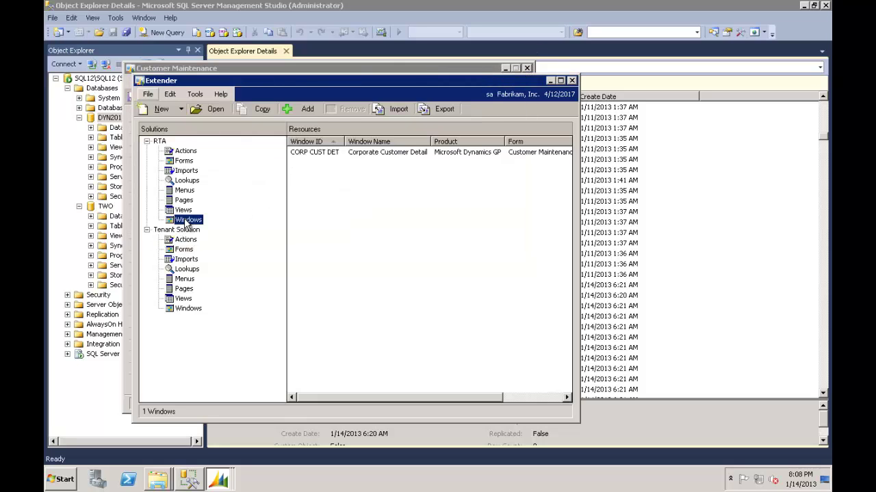
double_click(329, 153)
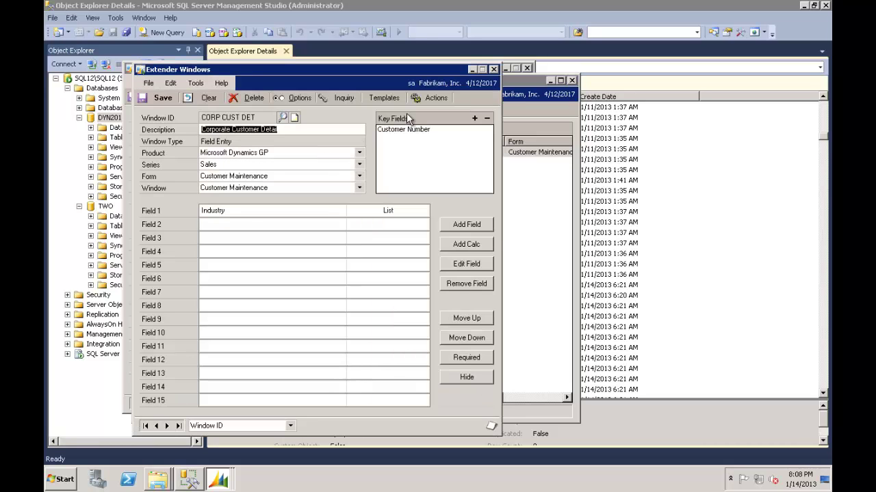
left_click(493, 69)
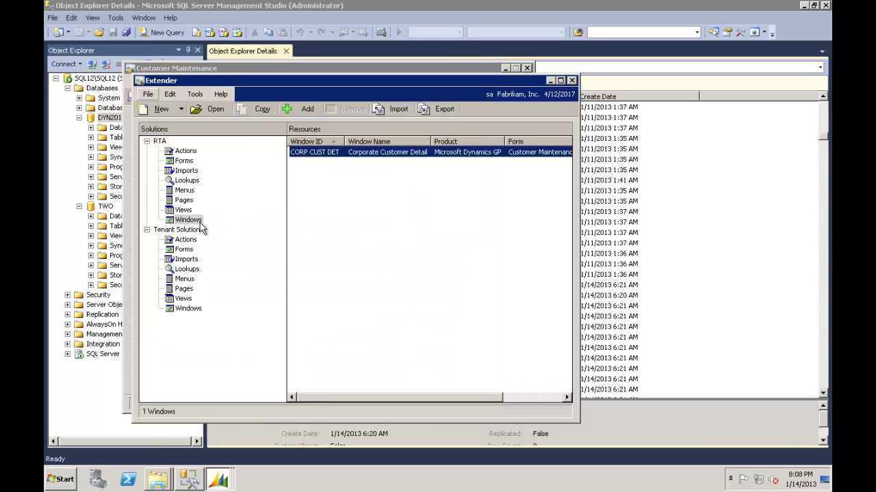
Make TENANT INFO's Property Name field a Lookup on Property Name and save the window.
left_click(175, 310)
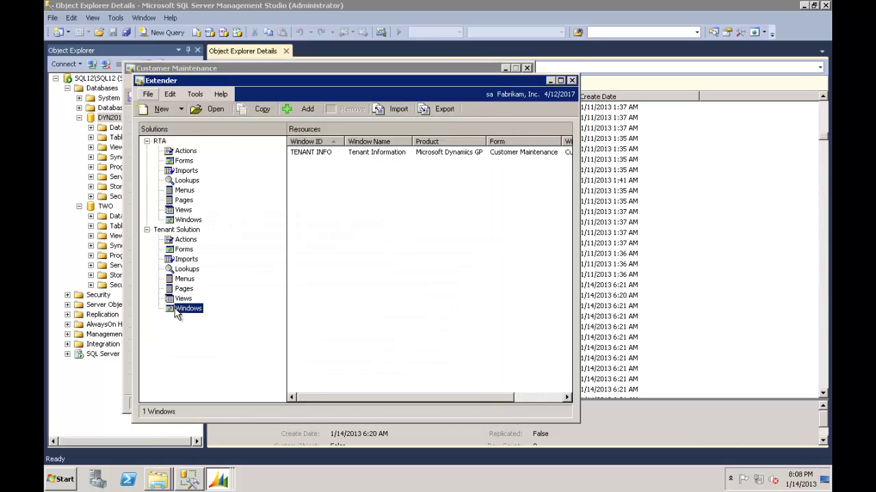
double_click(313, 153)
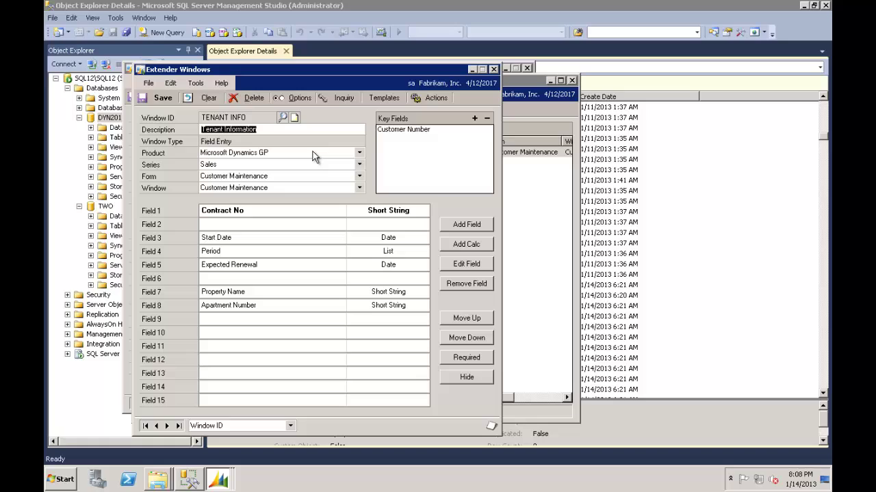
left_click(254, 292)
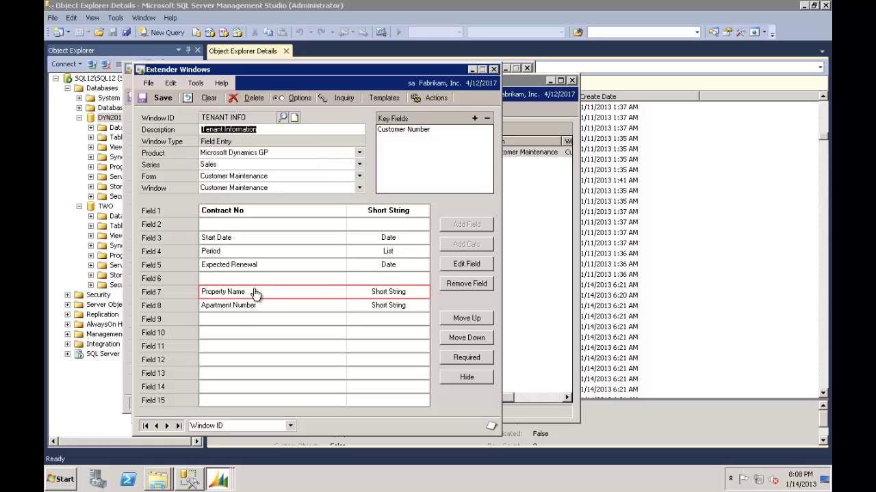
double_click(255, 292)
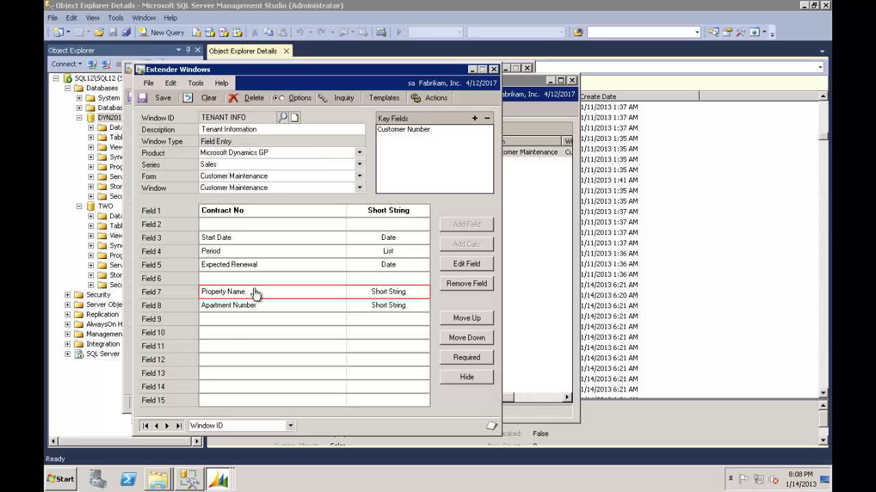
left_click(591, 190)
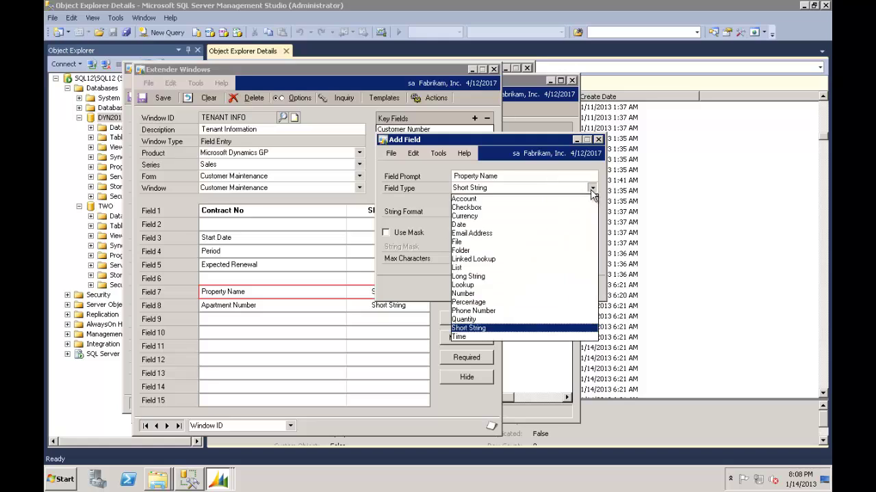
left_click(477, 285)
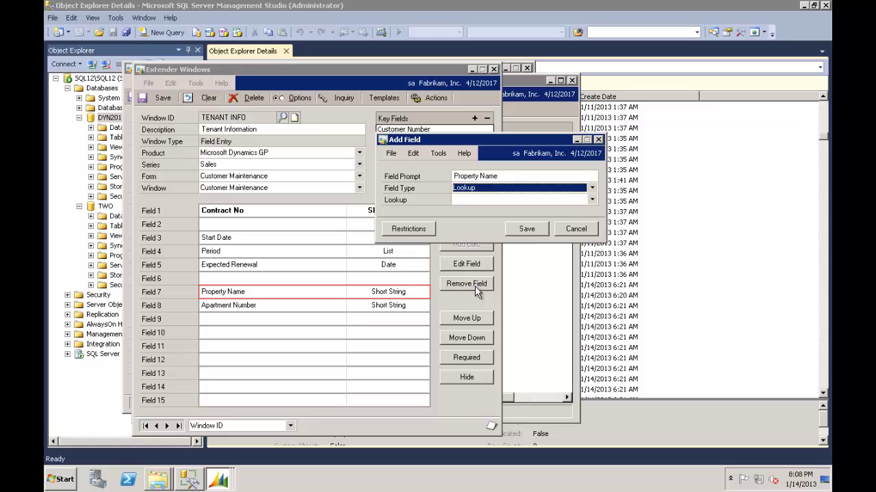
left_click(593, 201)
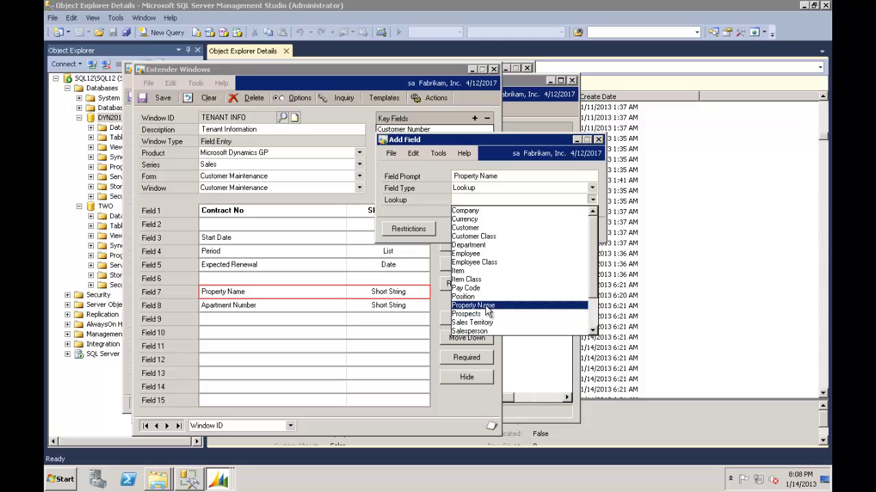
left_click(487, 306)
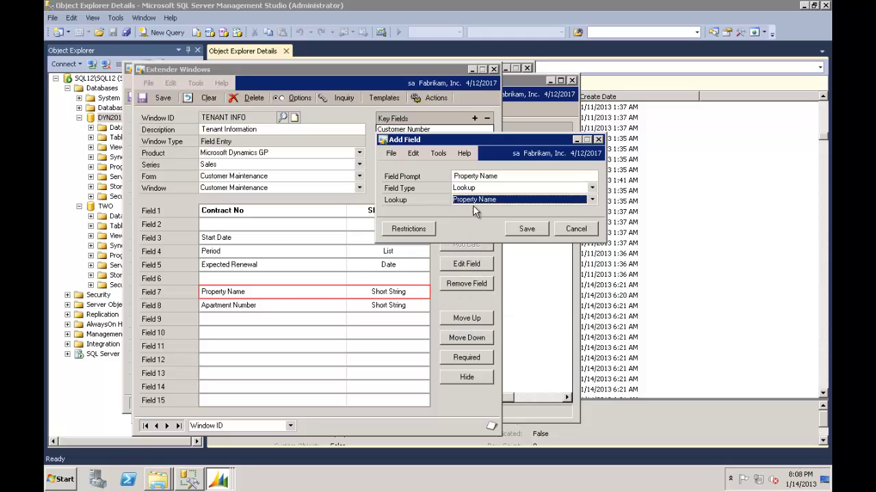
left_click(530, 229)
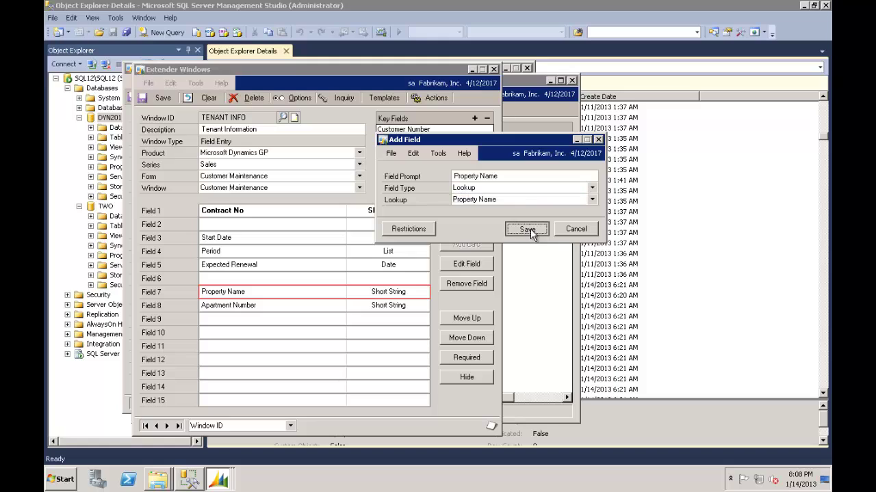
left_click(162, 100)
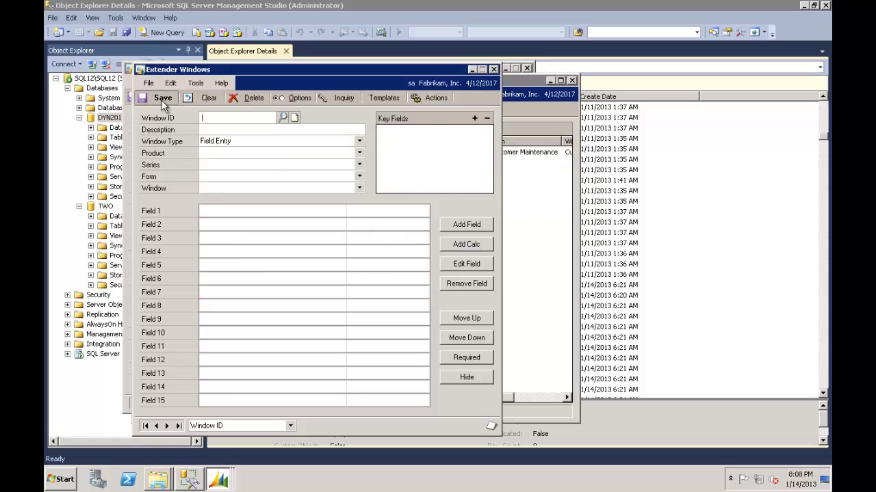
Open the PROPERTY form for data entry and check the existing property lookup.
left_click(472, 69)
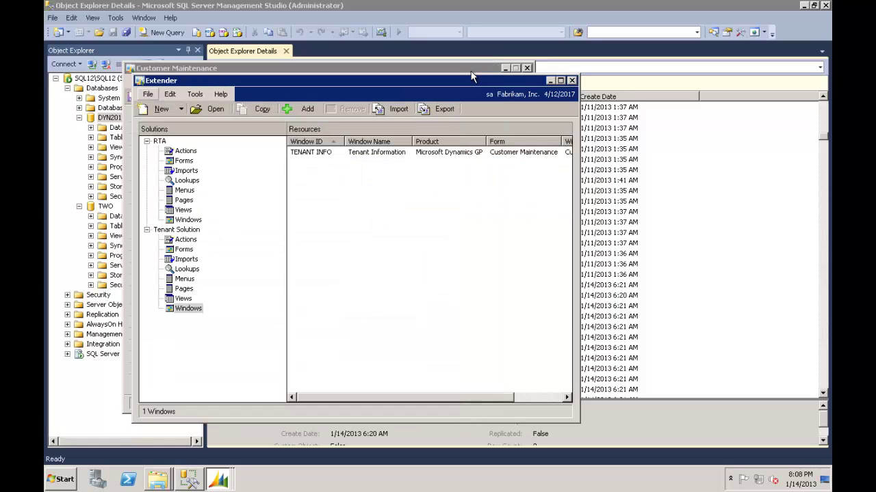
left_click(185, 249)
left_click(307, 156)
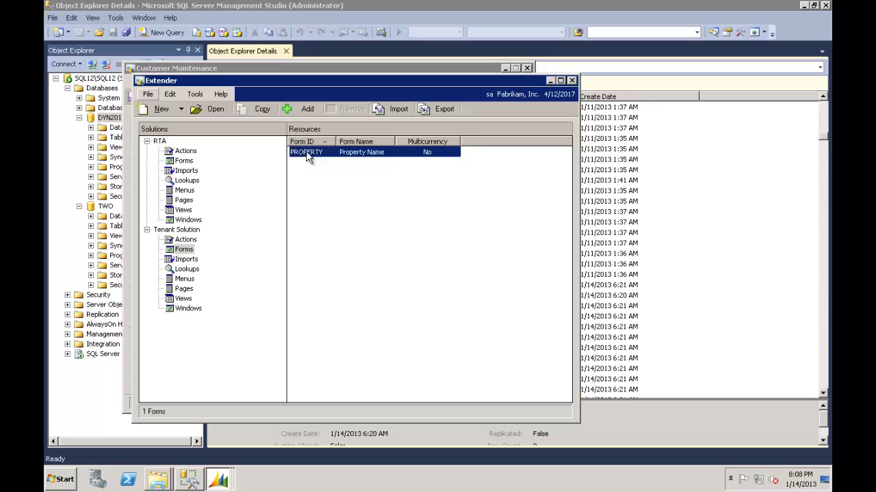
right_click(307, 156)
left_click(338, 218)
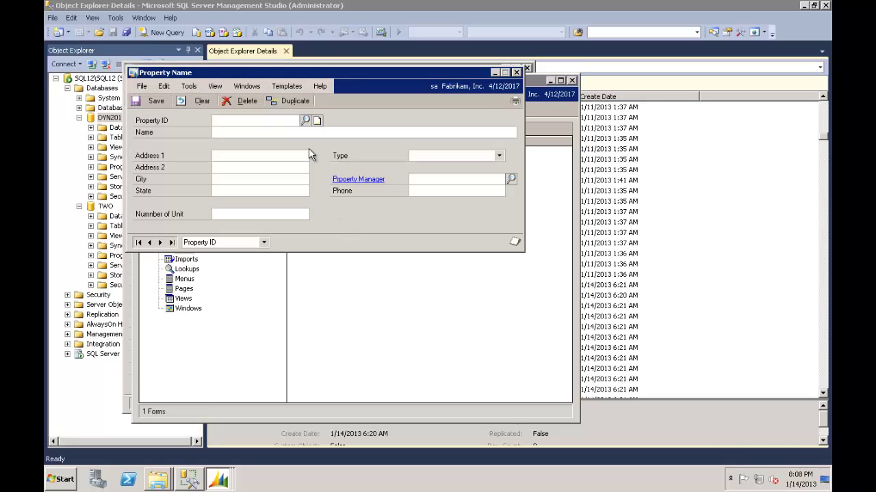
left_click(305, 120)
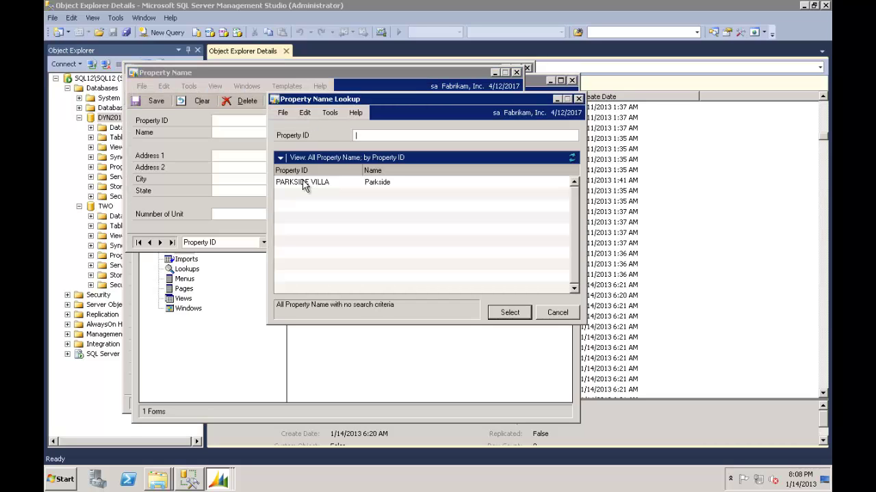
left_click(579, 99)
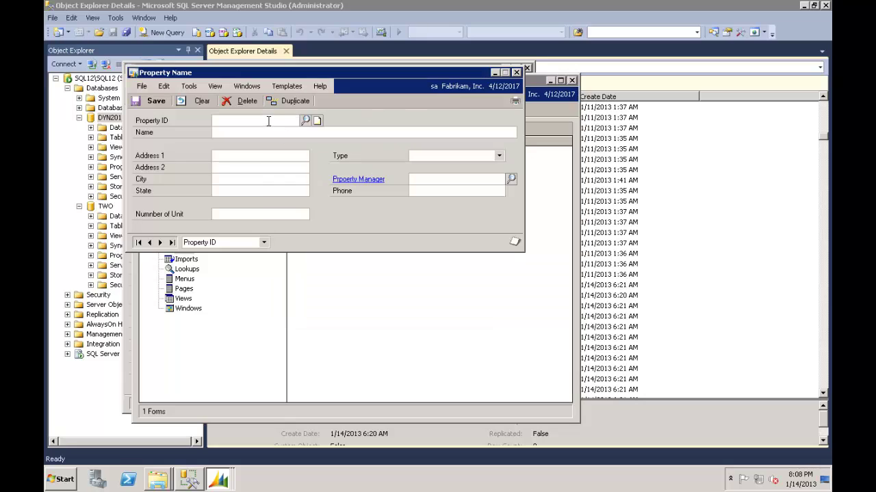
Save property GOLF VIEWS named Golf View with type Golf View, then close the form.
type("GOLF VIEWS")
key("Tab")
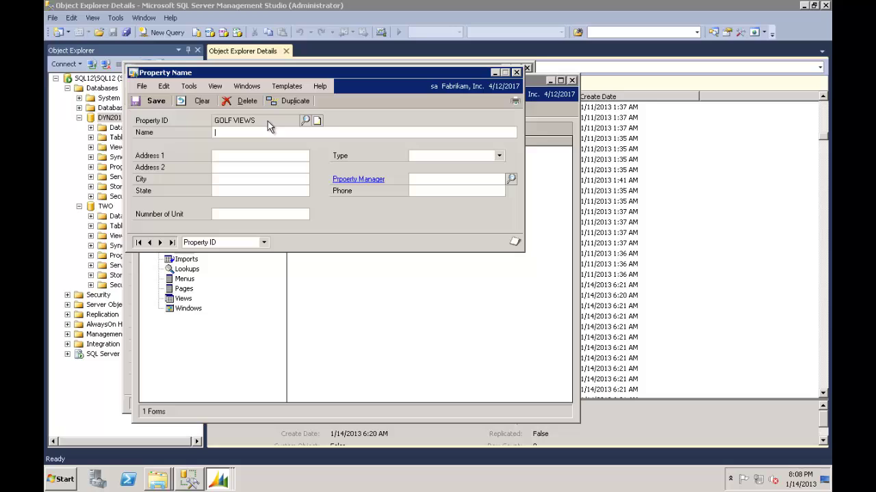
type("Golf View")
left_click(499, 158)
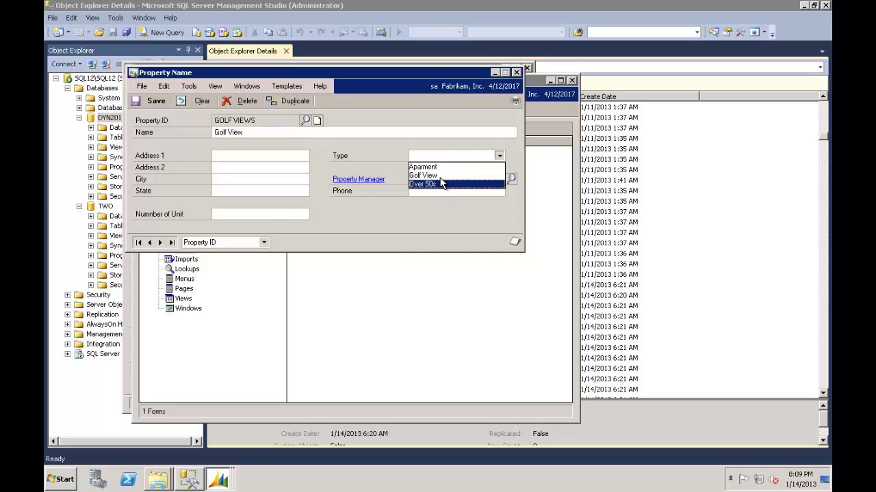
left_click(443, 175)
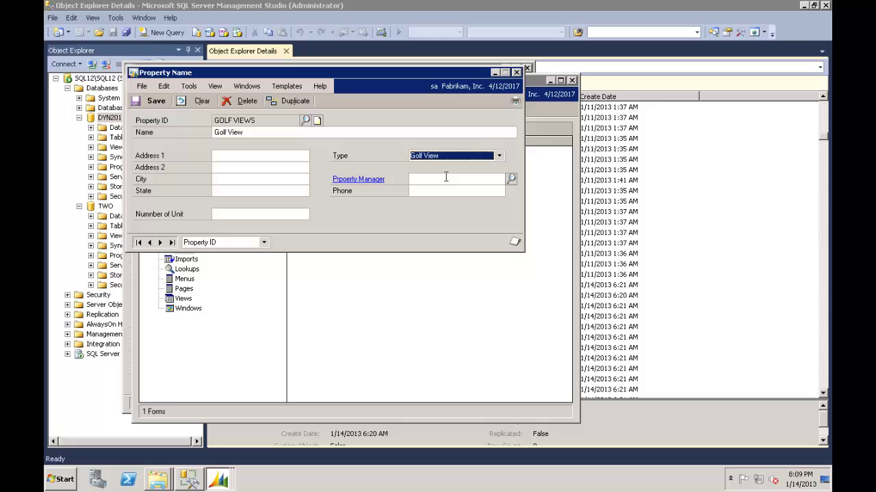
left_click(153, 101)
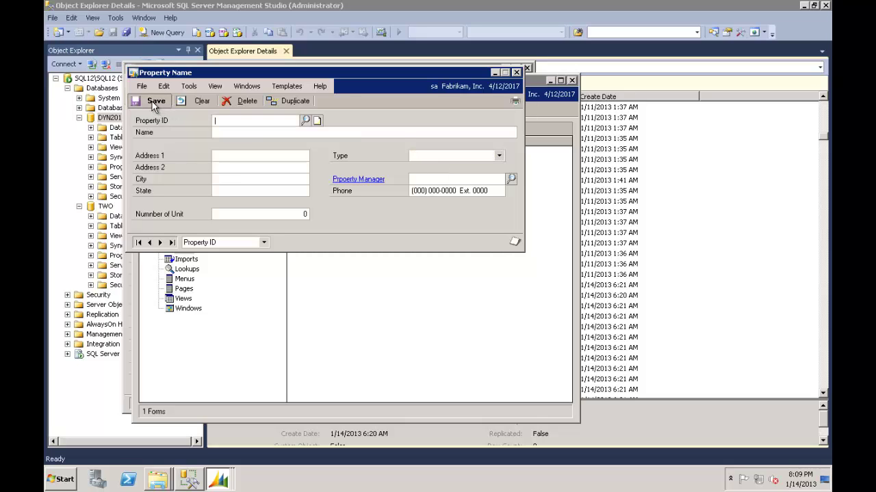
left_click(516, 72)
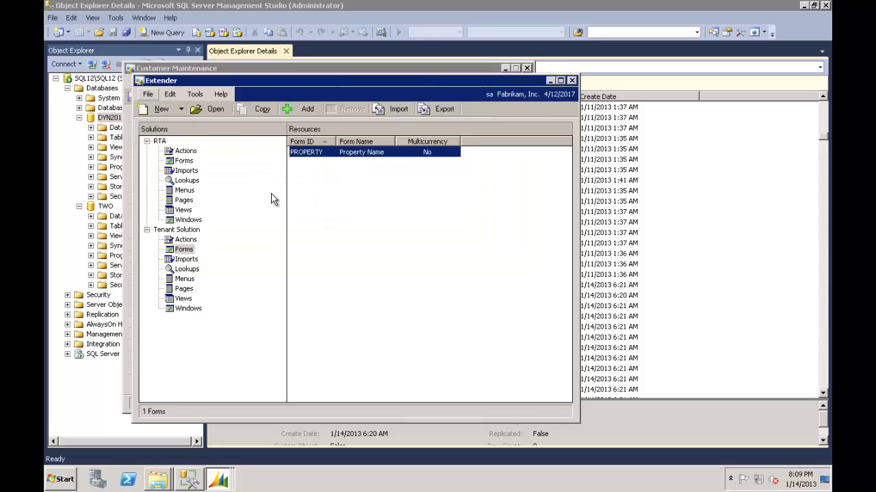
View the customer's Tenant Information, cancel it, and close Customer Maintenance.
left_click(206, 70)
left_click(278, 128)
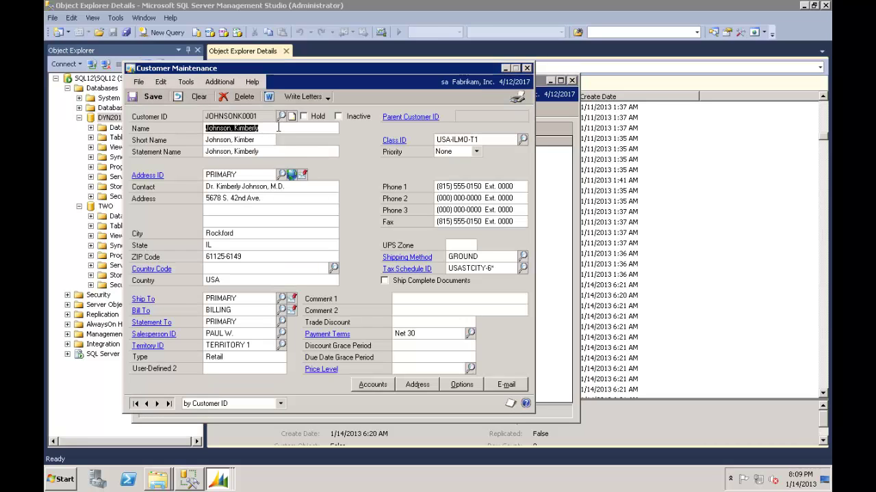
left_click(219, 82)
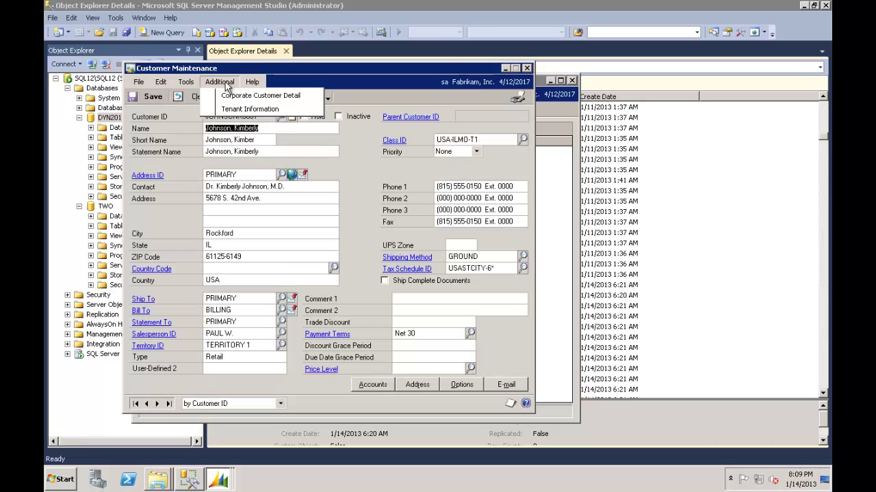
left_click(248, 110)
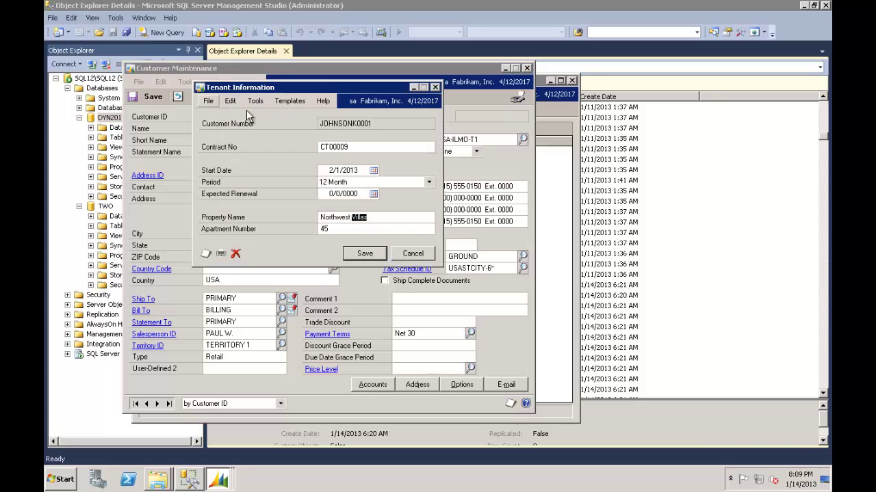
left_click(425, 258)
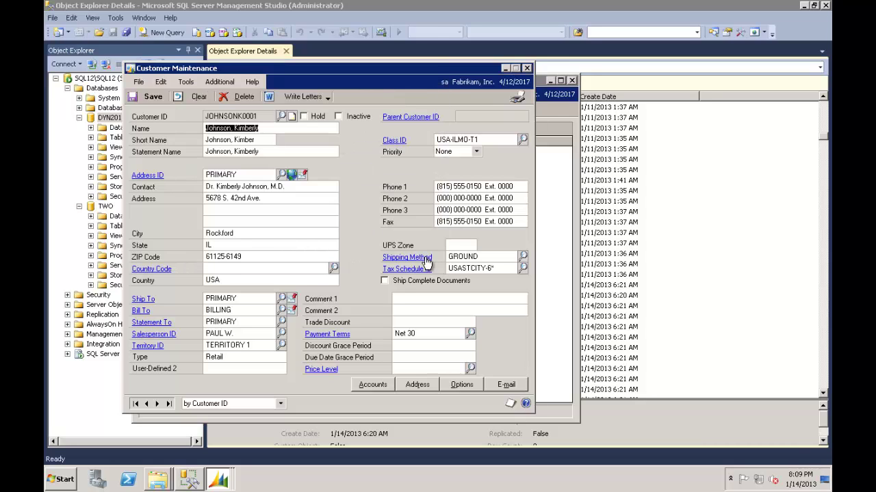
left_click(526, 67)
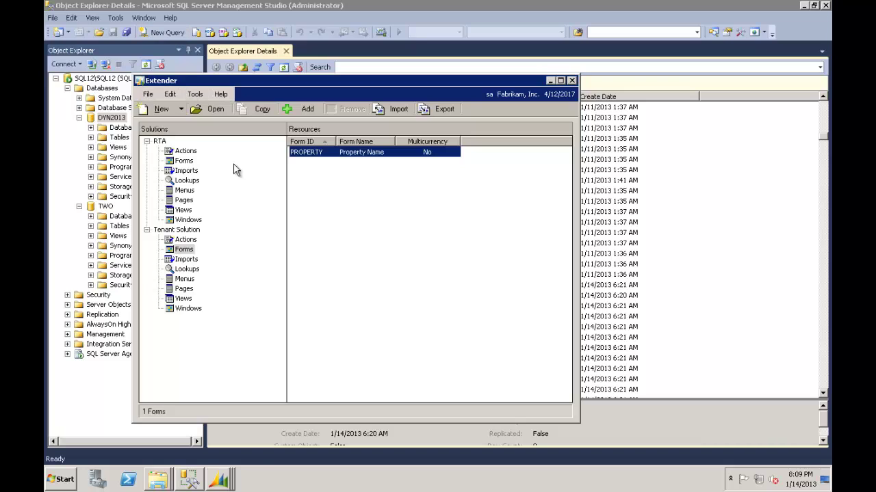
left_click(219, 479)
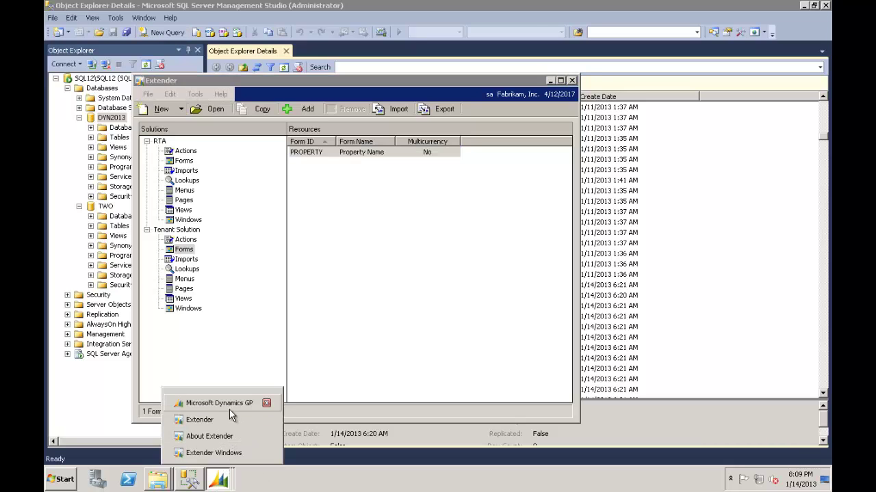
Load the customer's record in the Customer card and open its Tenant Information window.
left_click(231, 407)
left_click(287, 42)
mouse_move(301, 82)
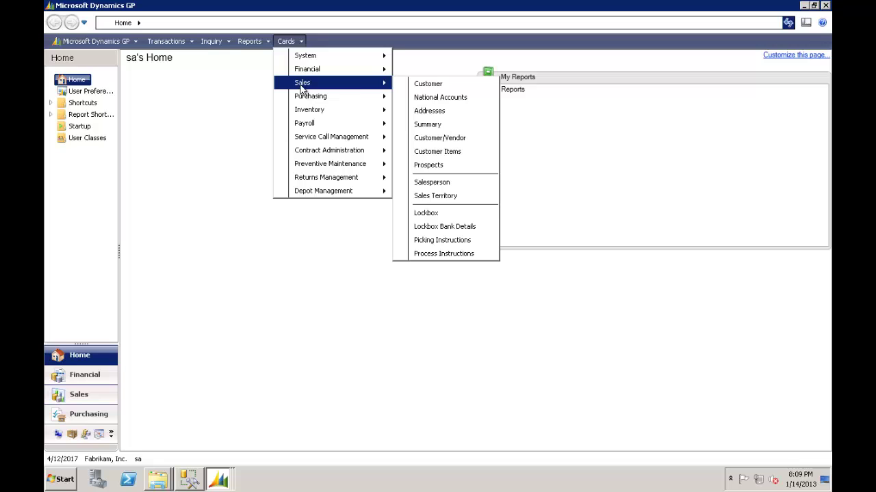
left_click(439, 89)
type("JOH")
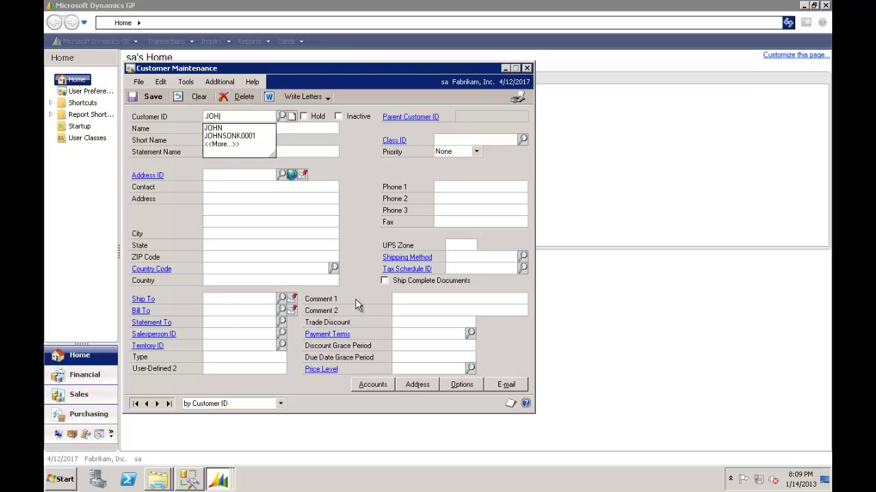
key("Down")
key("Down")
key("Tab")
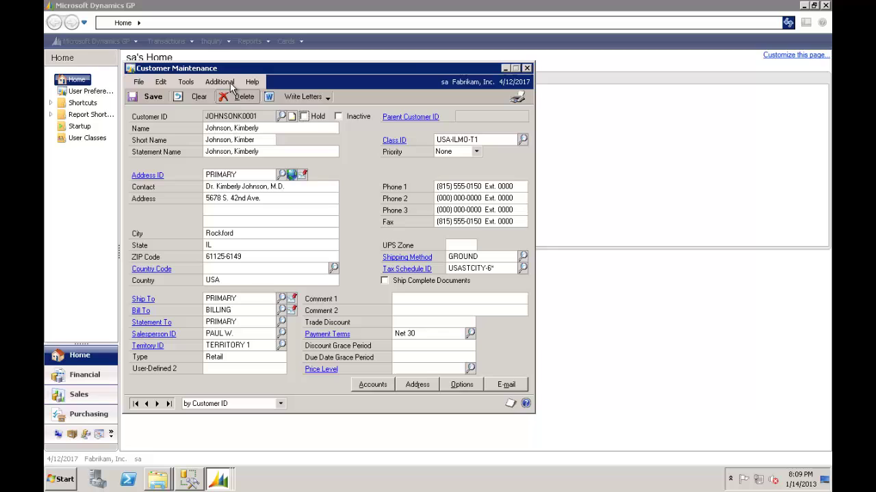
left_click(230, 83)
left_click(236, 90)
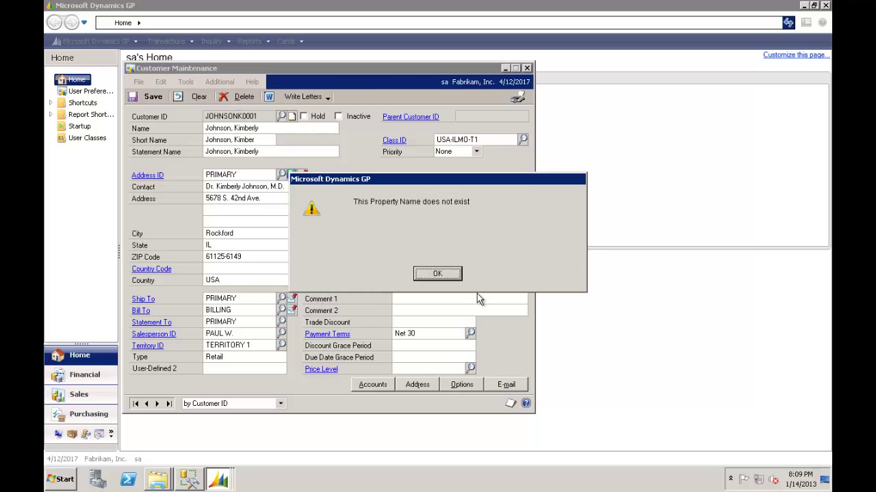
left_click(449, 272)
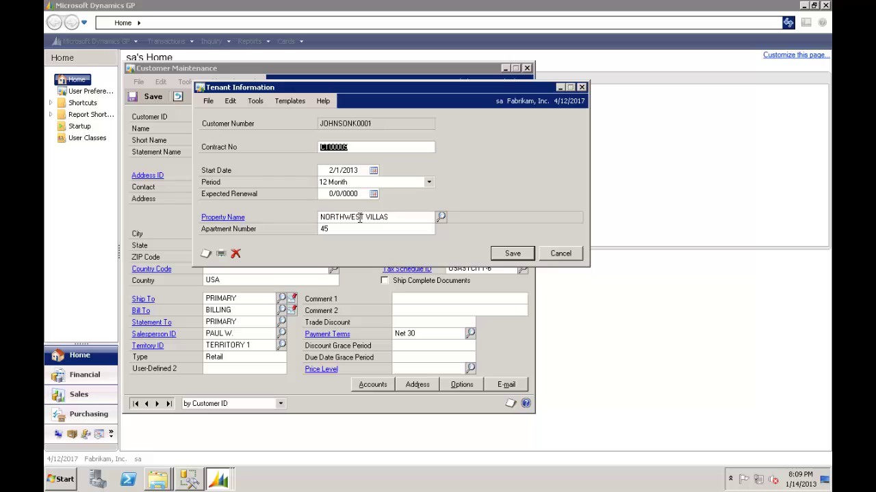
Change the tenant's Property Name to PARKSIDE VILLA using the property lookup.
left_click(407, 218)
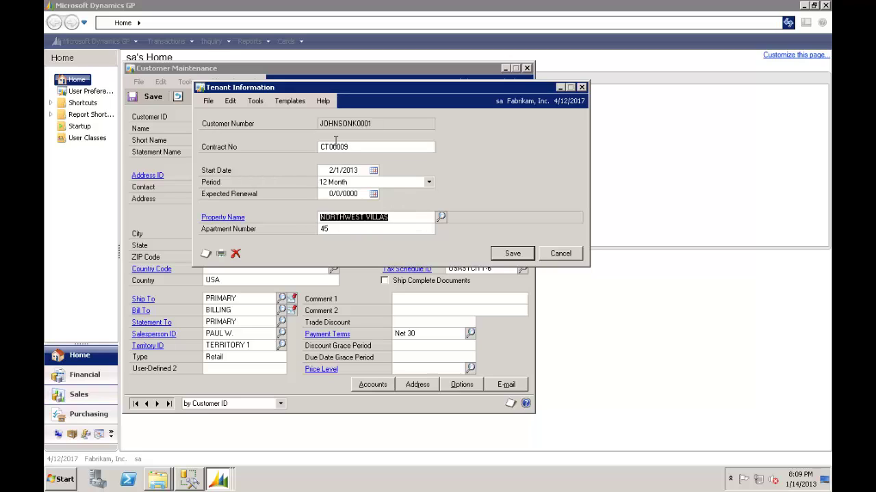
left_click(442, 217)
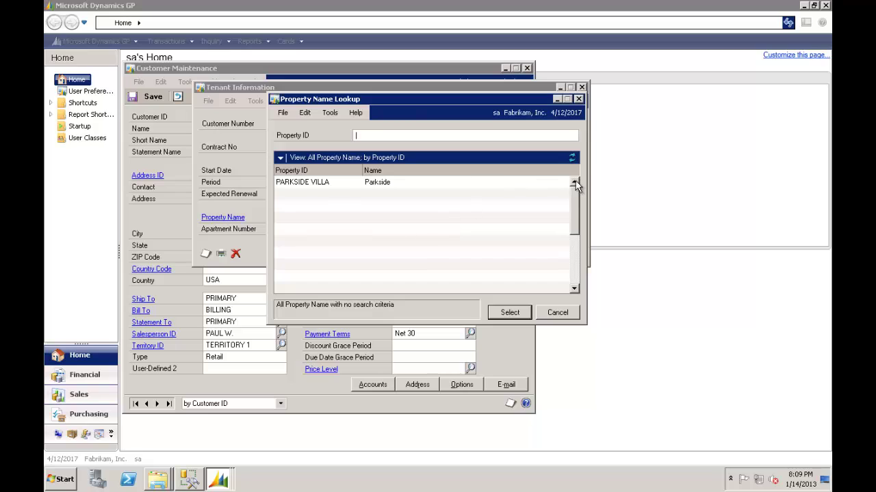
left_click(348, 179)
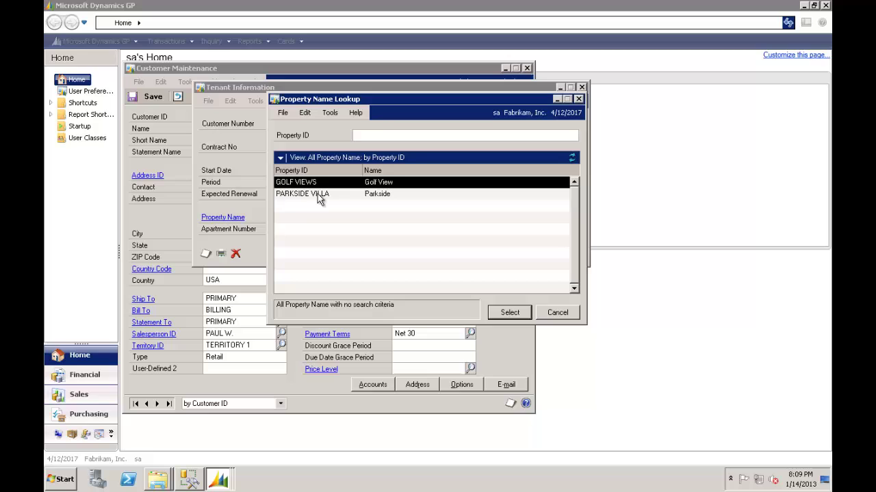
double_click(319, 195)
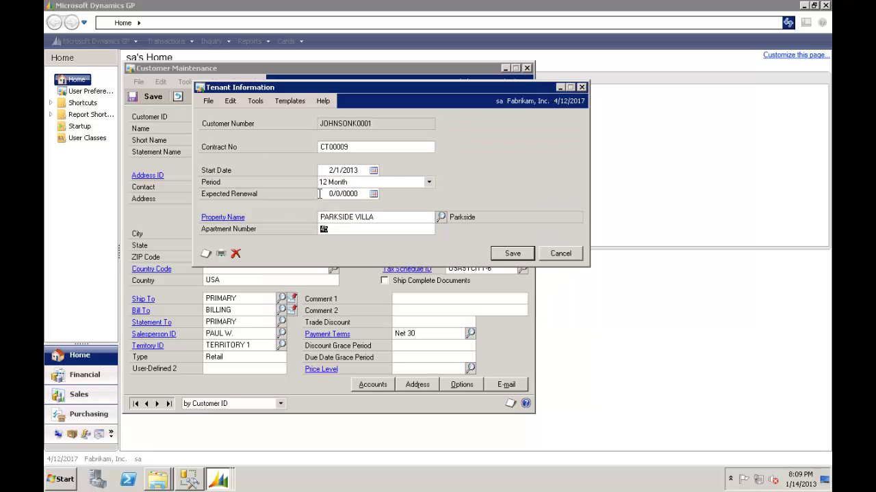
left_click(364, 217)
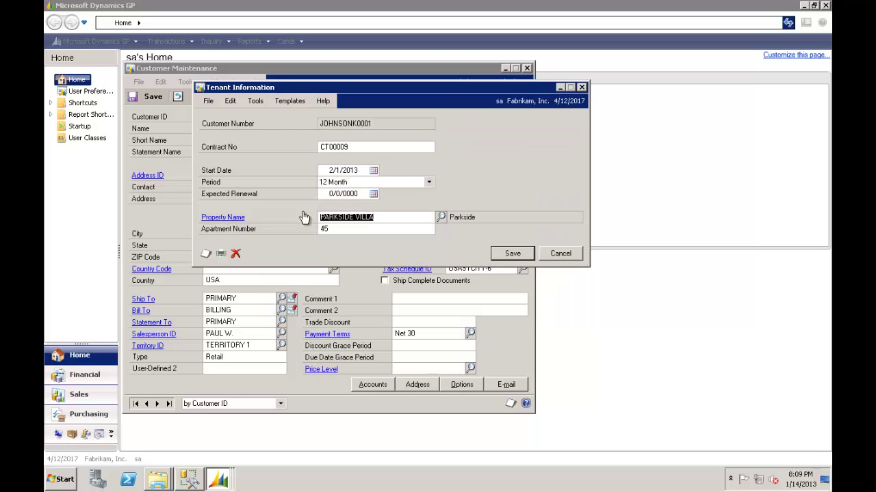
Open the PARKSIDE VILLA property record, set Number of Unit to 24, and save.
left_click(226, 218)
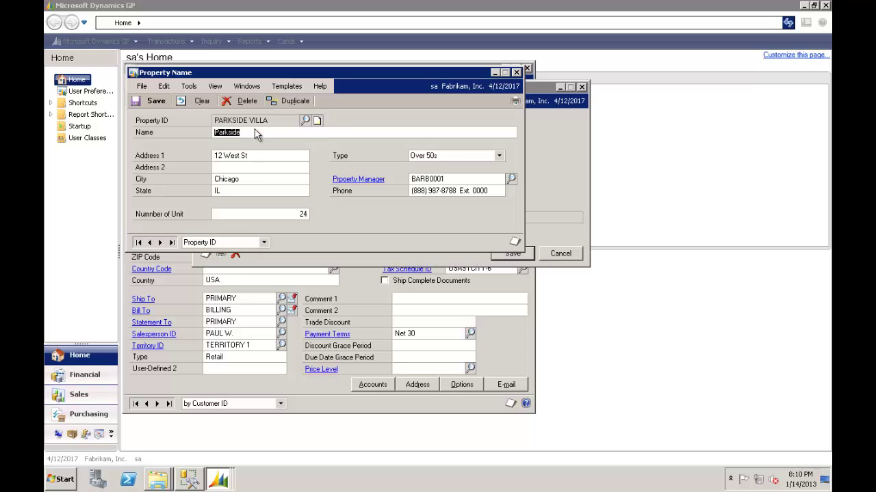
left_click(298, 218)
type("24")
left_click(145, 102)
Close the property record and show the Tenant Solution forms in Extender.
left_click(516, 73)
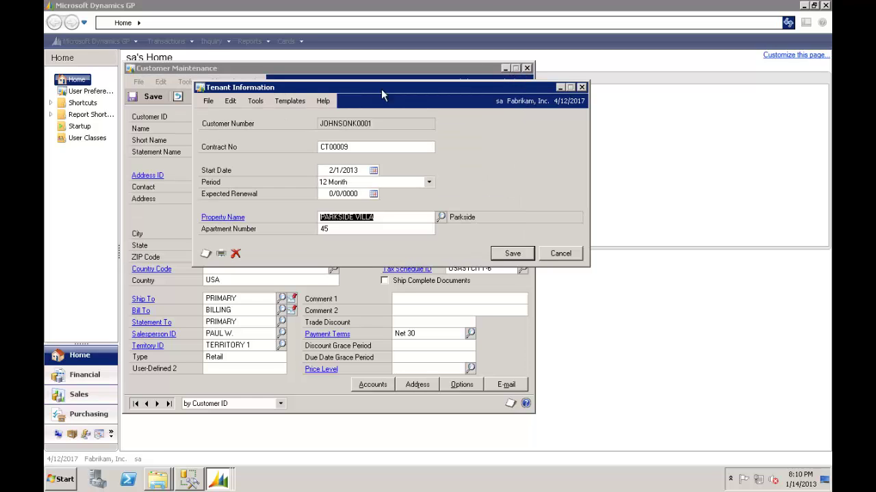
left_click(219, 478)
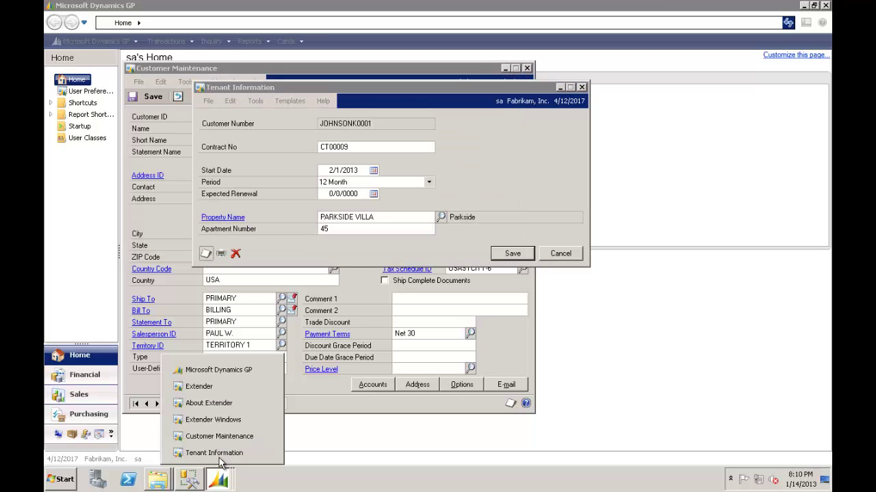
left_click(214, 388)
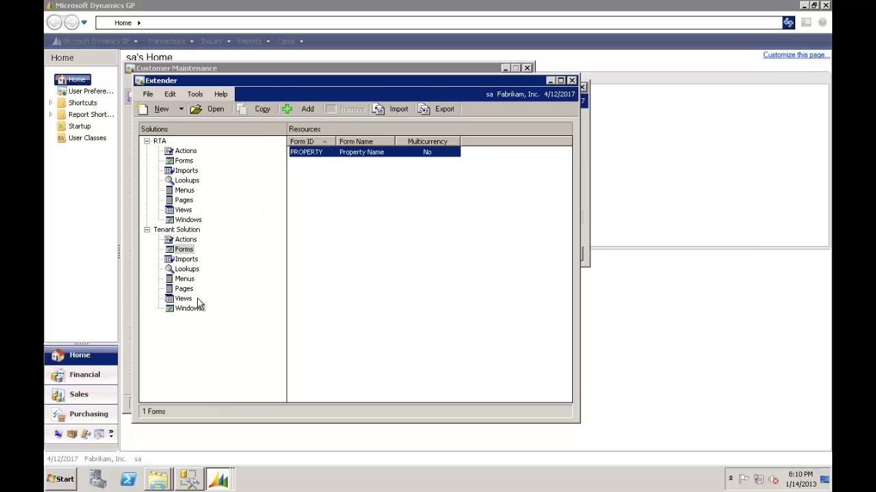
left_click(183, 251)
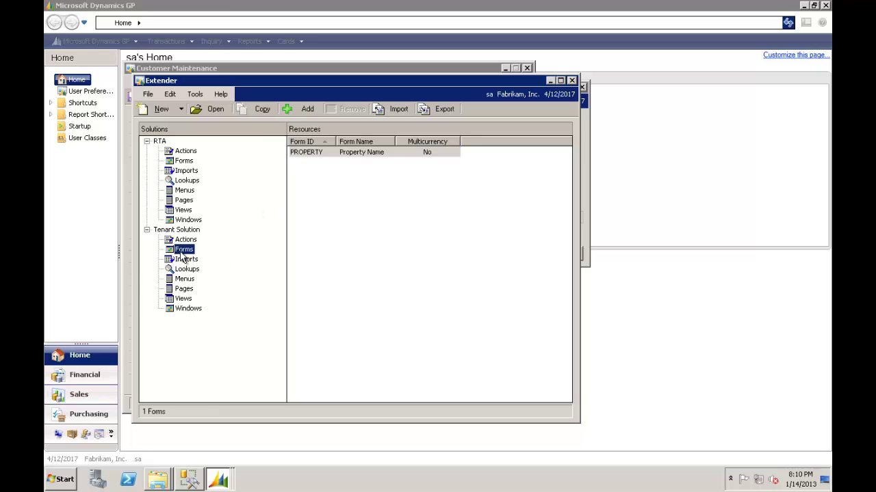
Create a new Extender form with Form ID APARTMENT and Form Name Apartment.
left_click(164, 111)
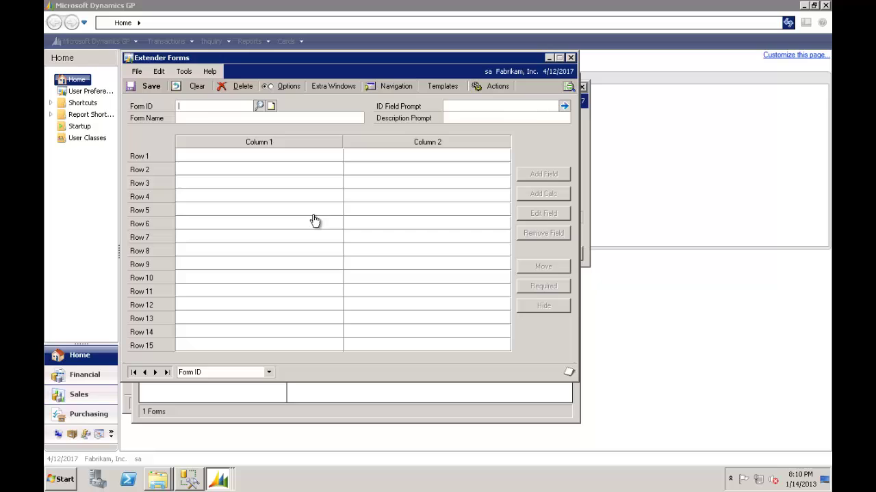
type("APRTMENT")
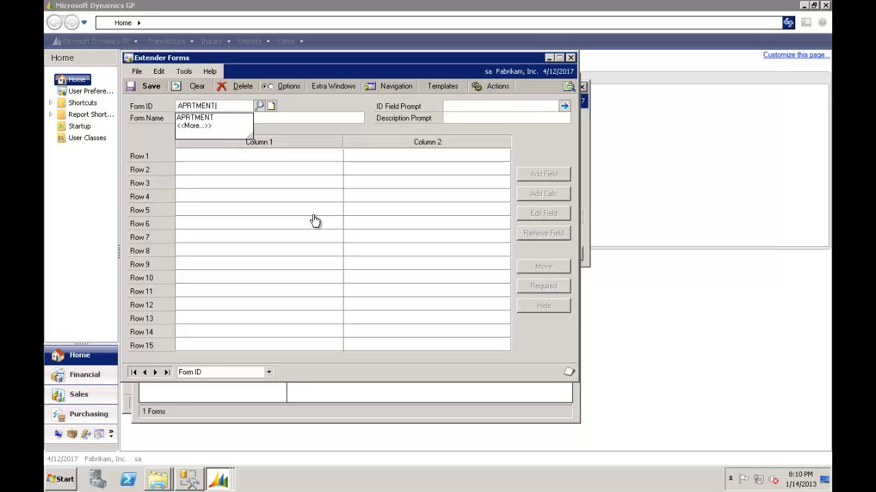
key("Tab")
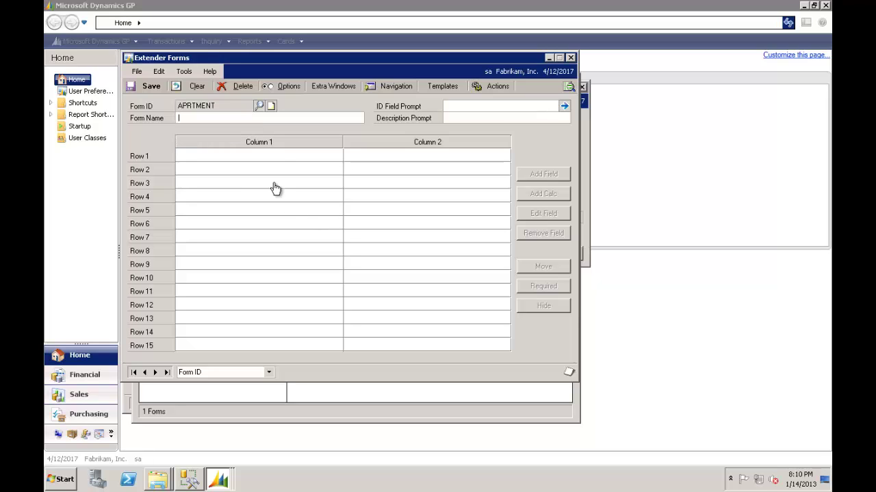
left_click(196, 86)
type("APARTMENT")
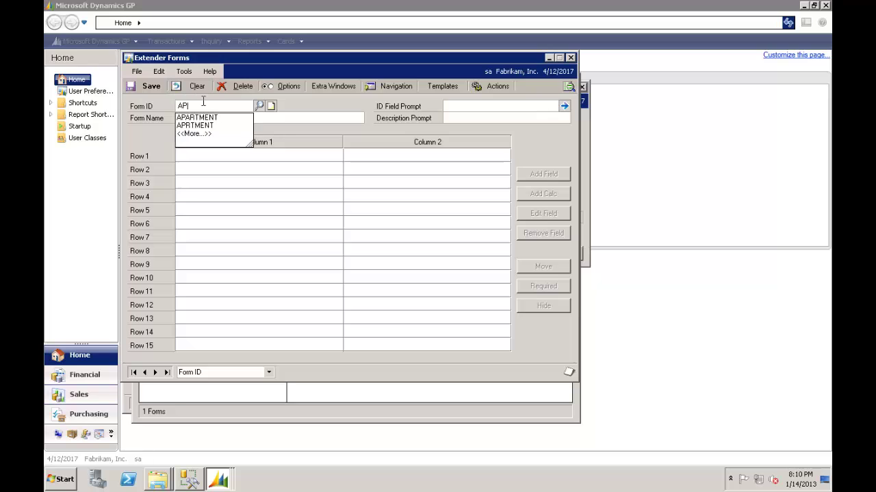
key("Tab")
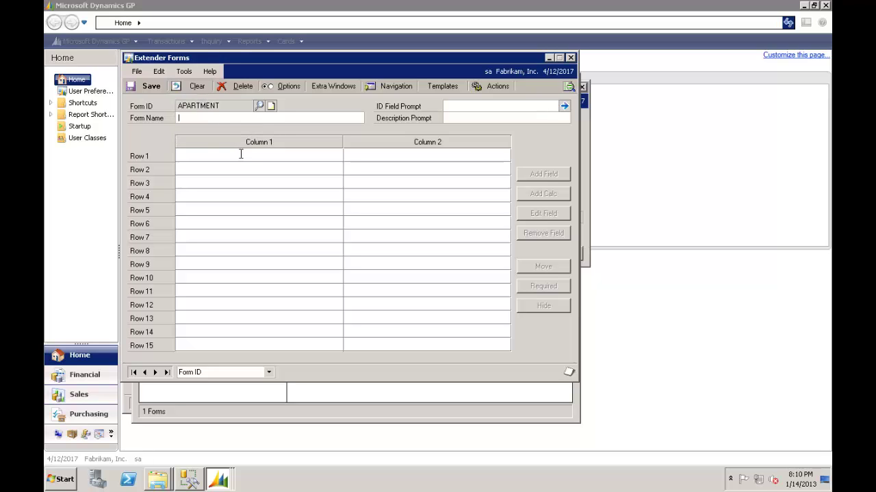
type("Apartment")
Base the form ID on the Property Name lookup, with an Apartment secondary ID and Property prompt.
left_click(564, 107)
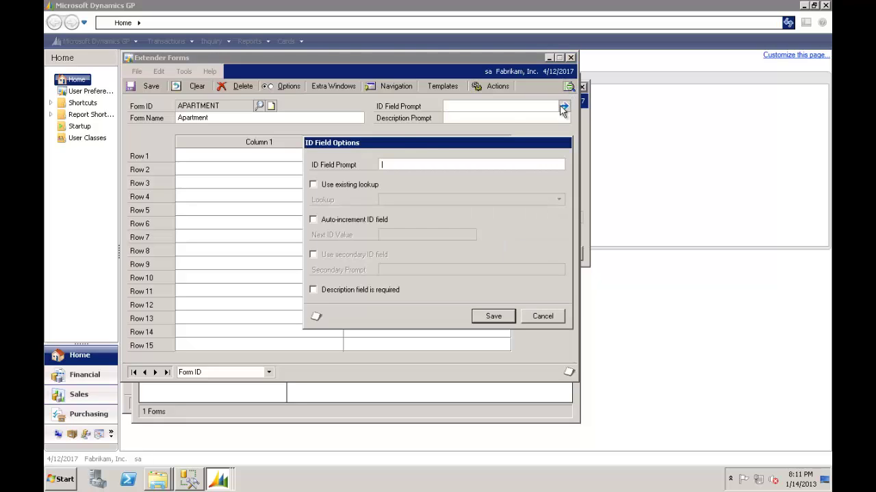
left_click(313, 185)
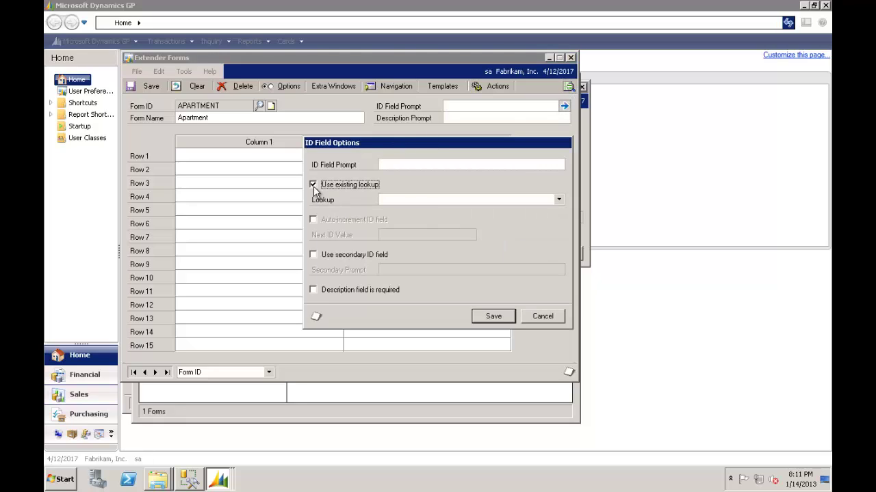
left_click(432, 203)
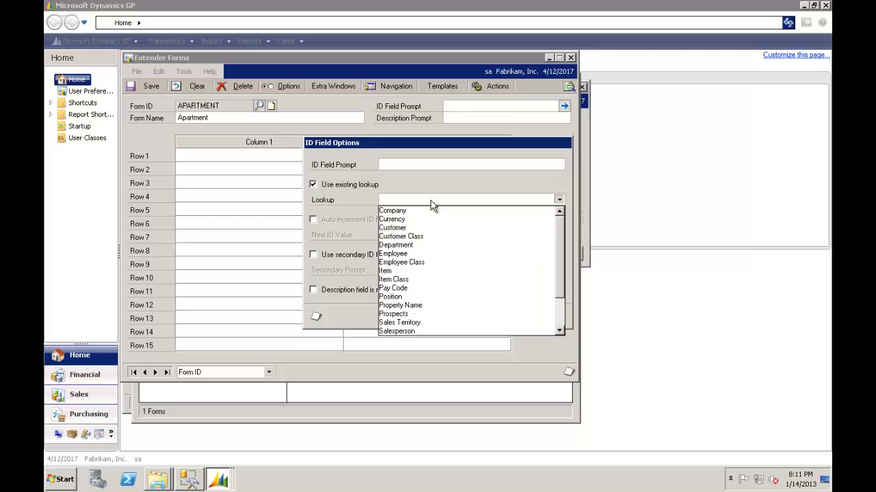
left_click(404, 306)
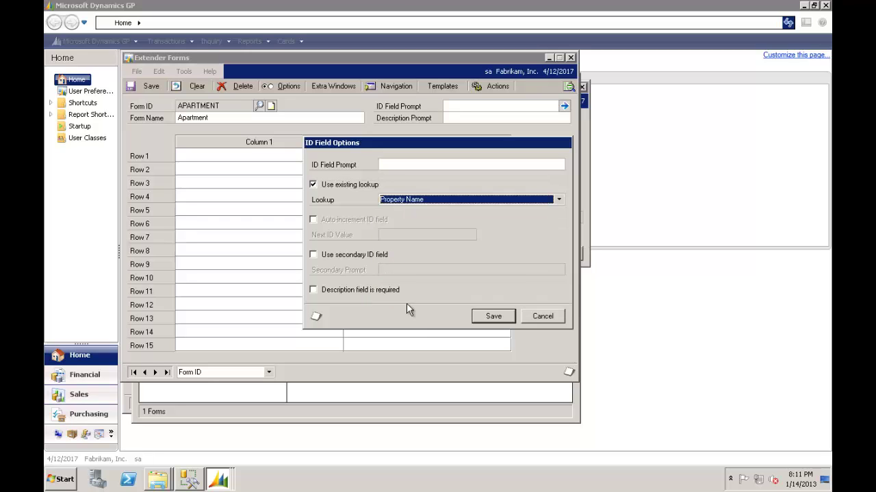
left_click(342, 258)
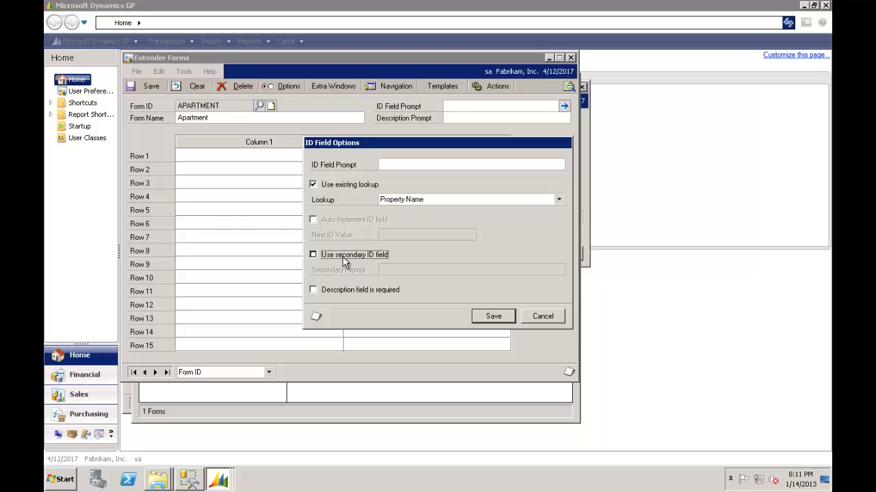
left_click(403, 270)
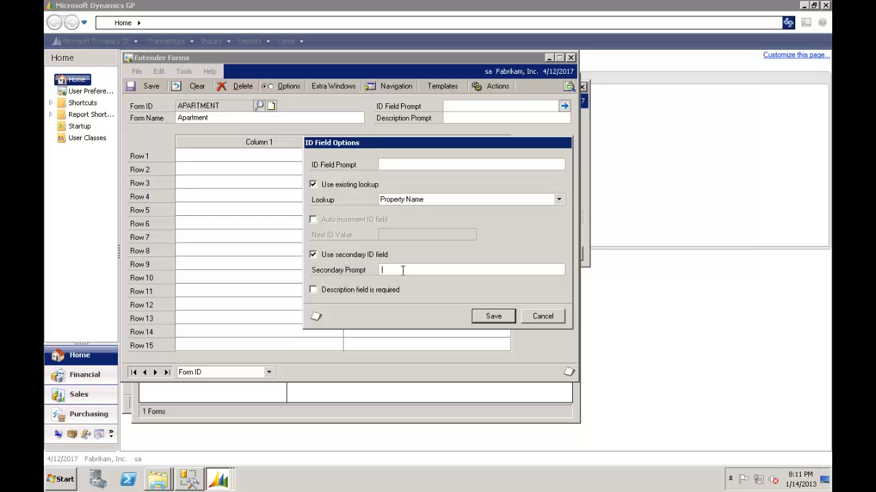
type("Apartment")
type("Prpo")
key("BackSpace")
type("operty")
left_click(493, 317)
Set the form's Description Prompt to Property.
left_click(475, 117)
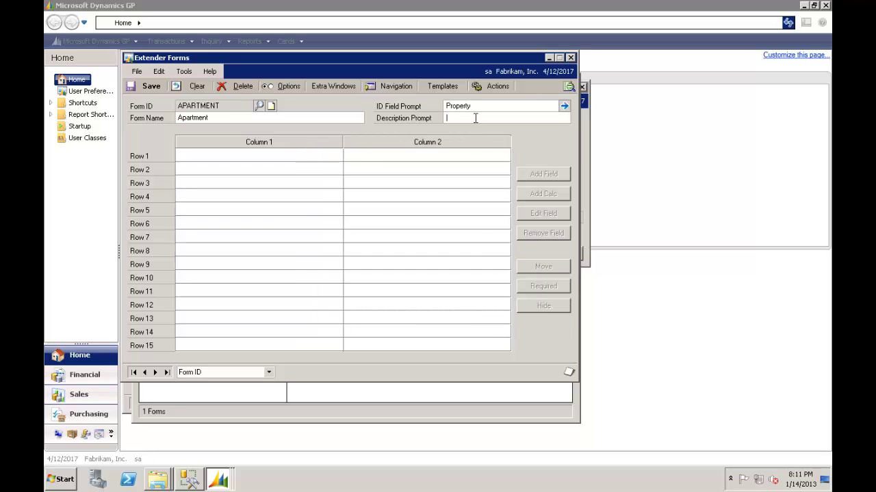
type("Property")
key("Tab")
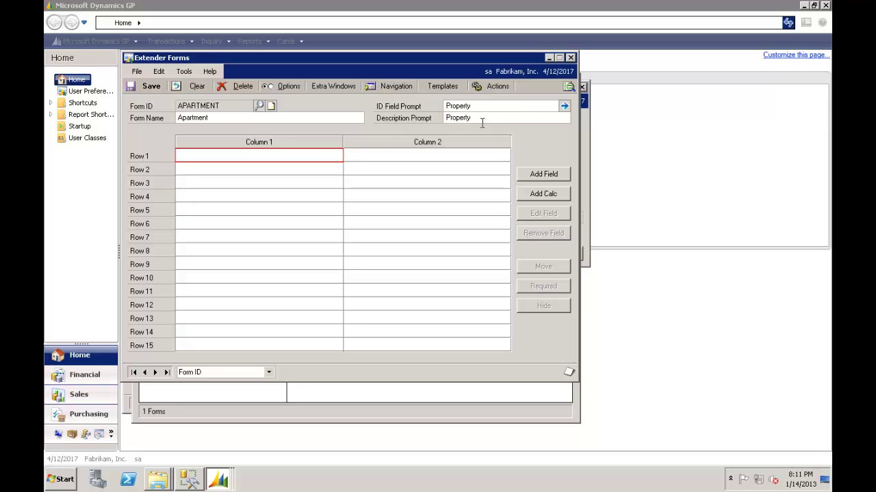
left_click(483, 119)
Add a Number of Bedrooms list field in Row 1 with choices 1, 2, 3, 4, 5.
double_click(289, 160)
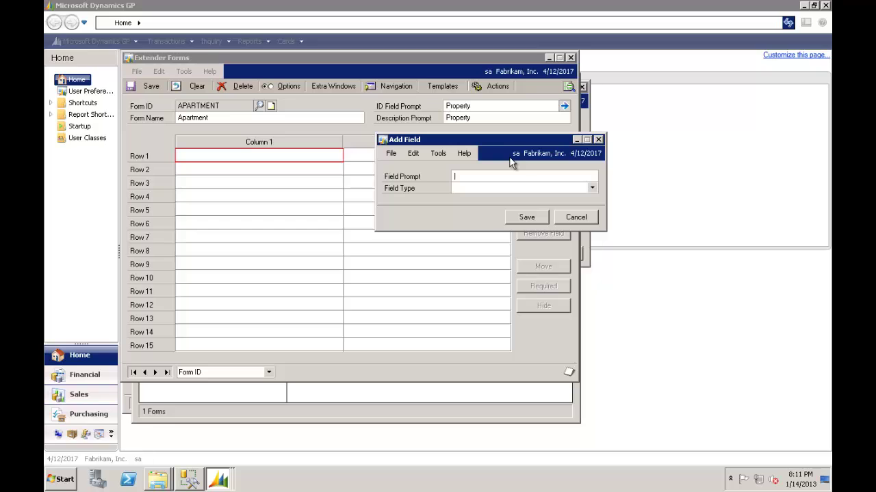
type("Number of Bedrooms")
key("Tab")
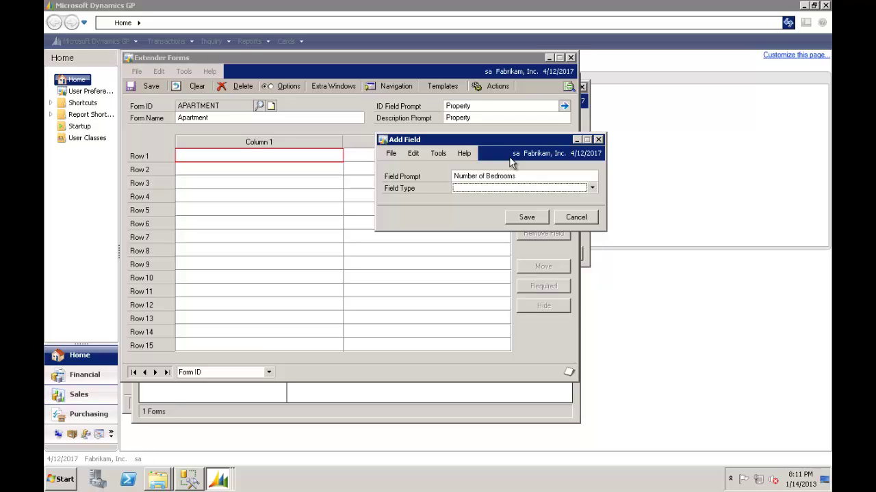
key("l")
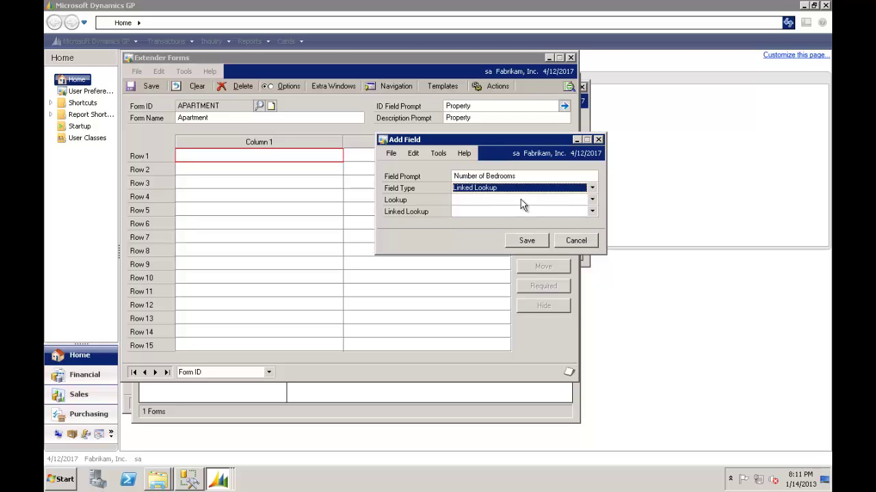
key("l")
left_click(571, 233)
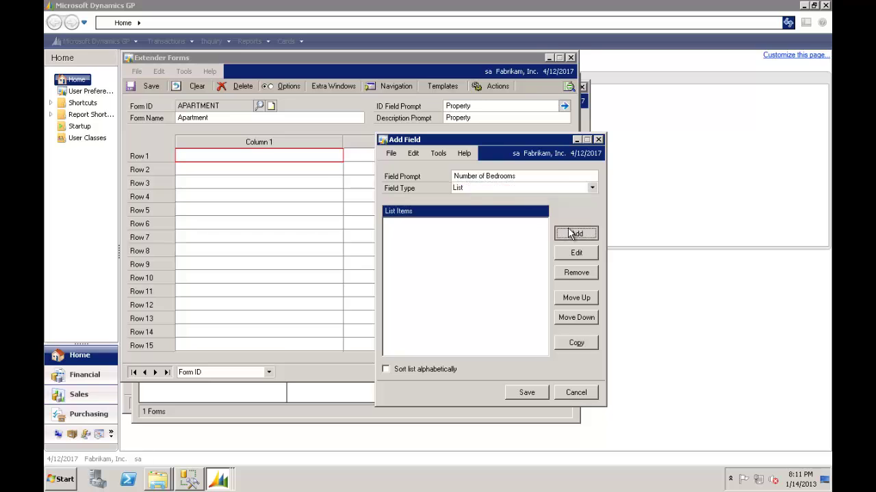
type("1,2,3,4,5")
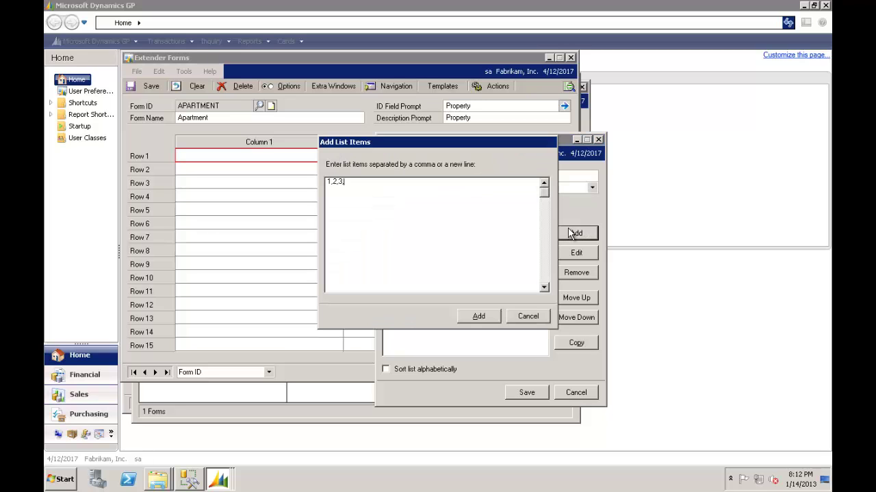
left_click(492, 314)
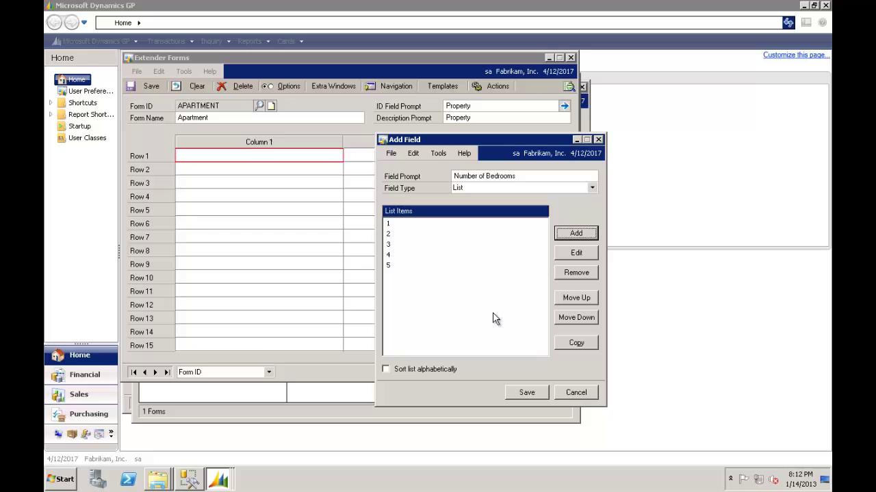
left_click(526, 392)
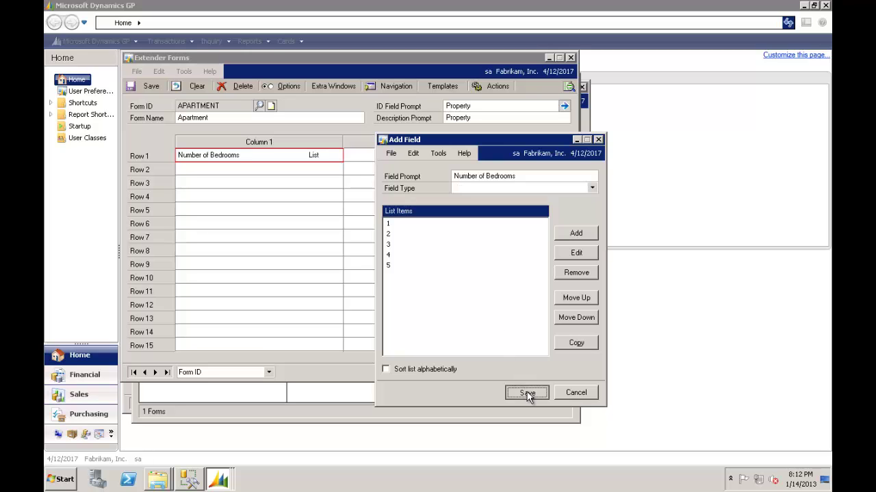
Add an AirCon/Heating checkbox field in Row 2.
left_click(247, 177)
double_click(247, 177)
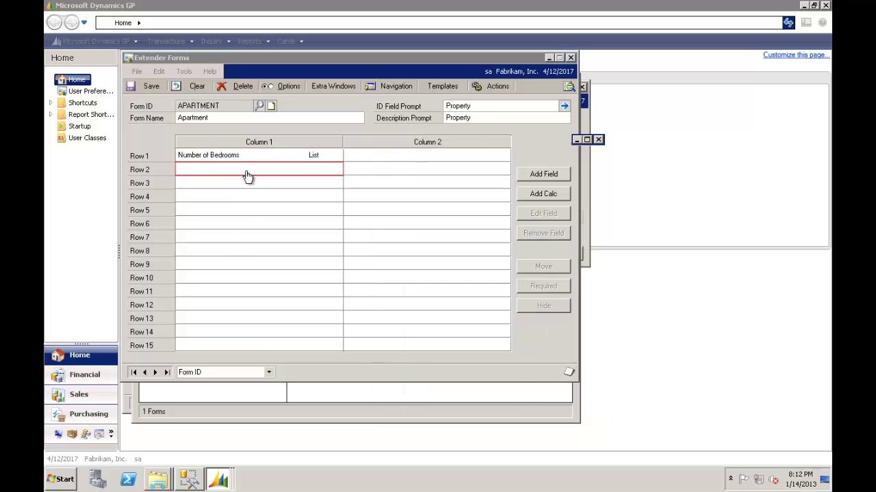
type("A")
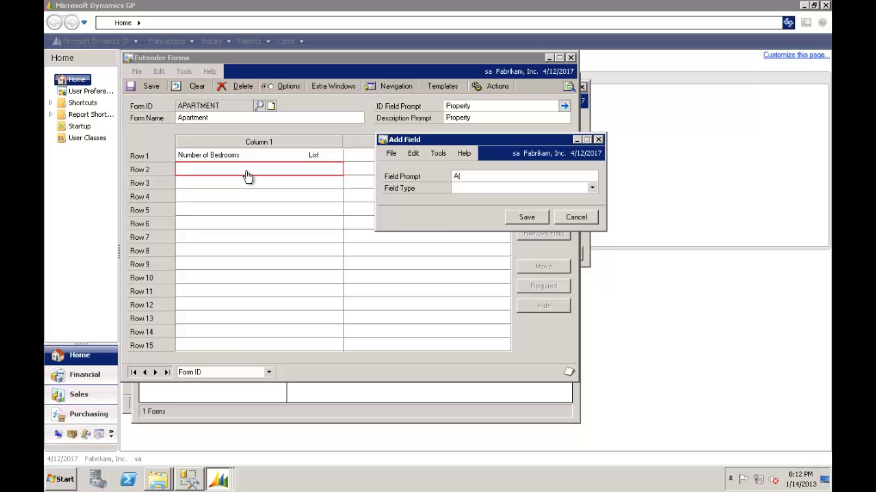
type("irCon/Heating")
key("Tab")
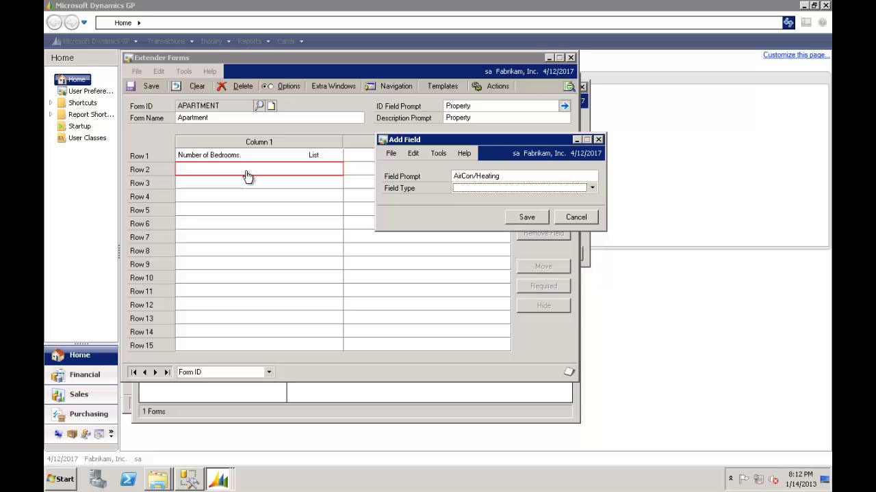
key("Down")
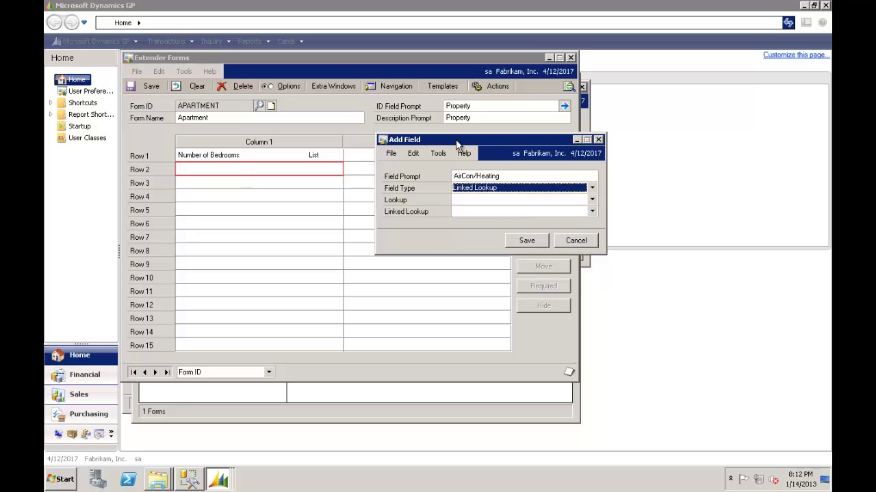
key("c")
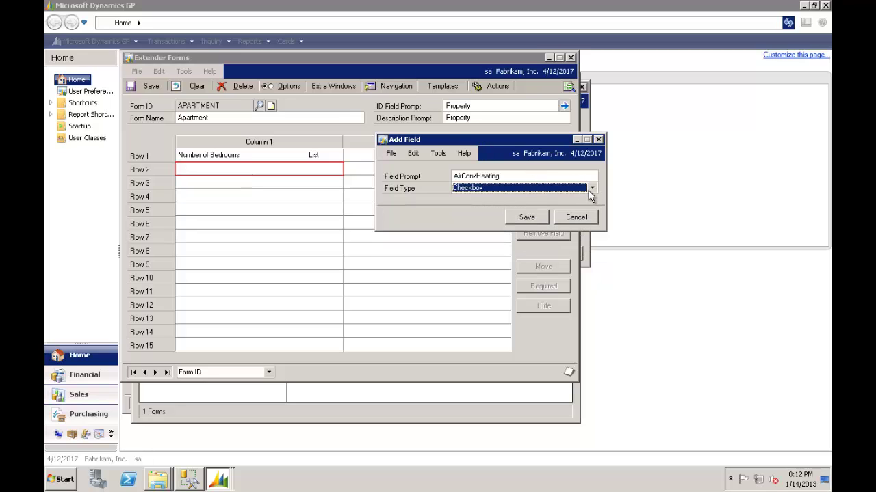
left_click(539, 219)
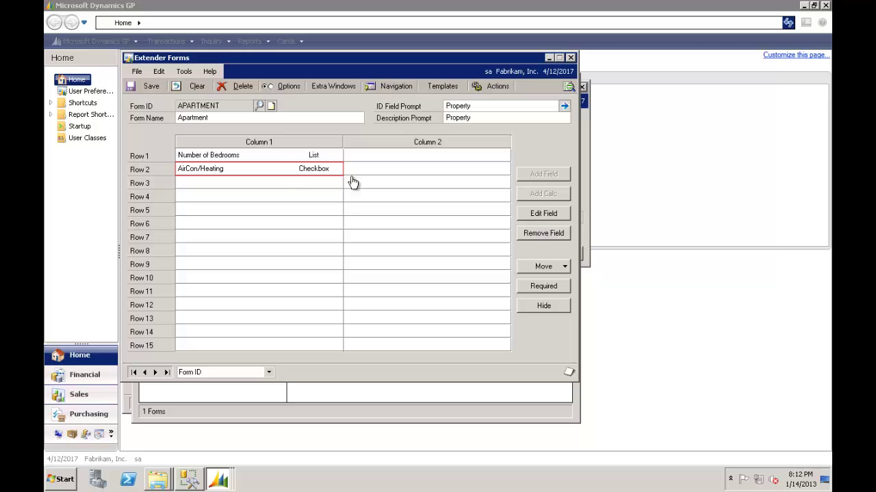
Preview the apartment form, then start a Car Parking field in Row 3.
left_click(280, 184)
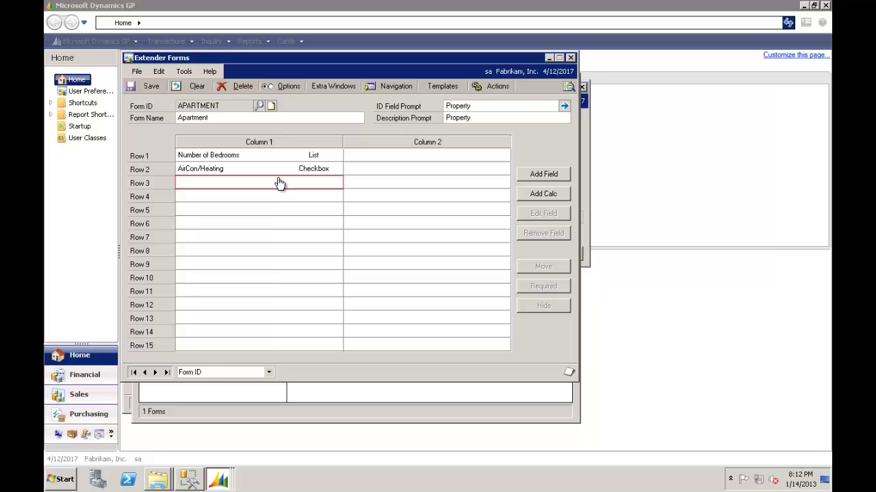
key("ctrl+o")
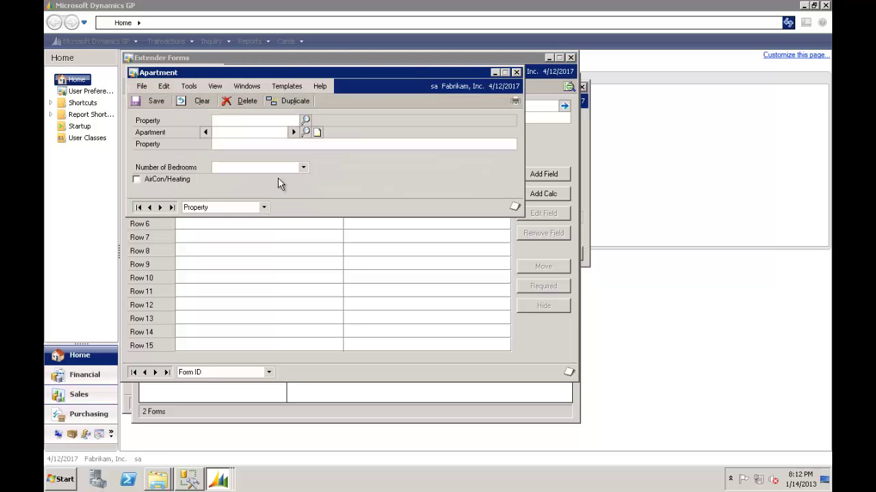
left_click(517, 72)
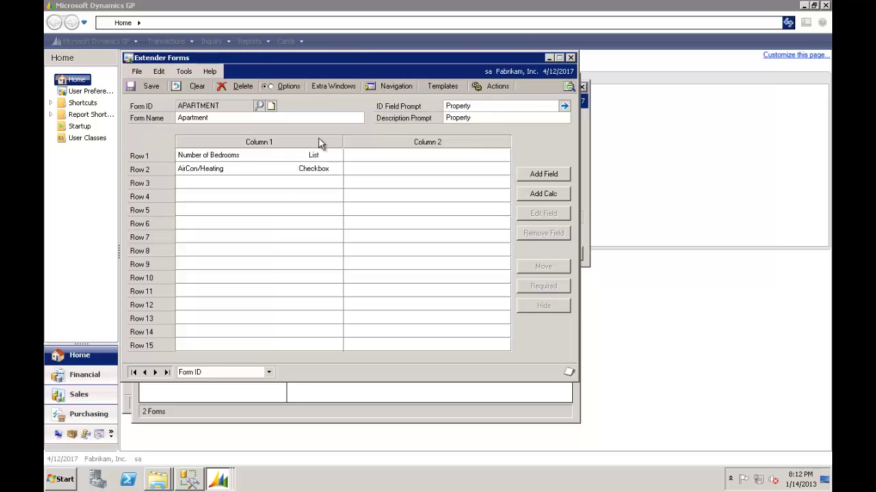
double_click(274, 187)
type("Car pArking")
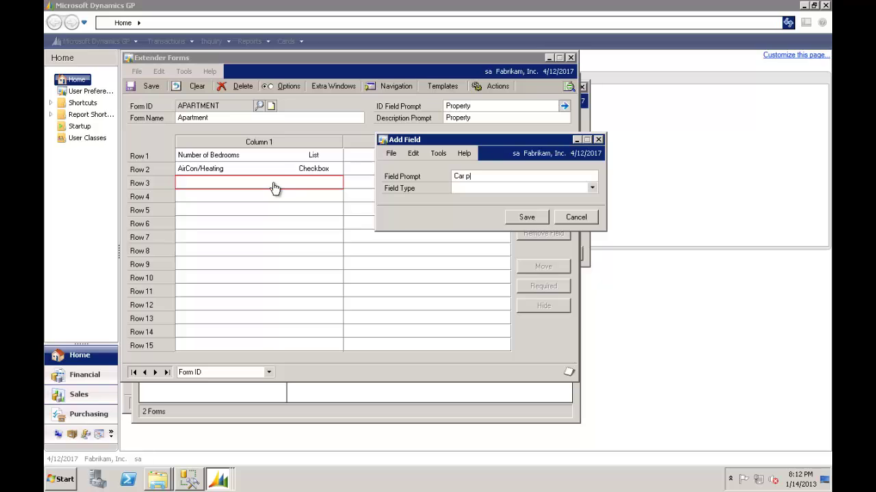
key("BackSpace")
key("BackSpace")
key("BackSpace")
key("BackSpace")
key("BackSpace")
key("BackSpace")
key("BackSpace")
Finish the Car Parking field as a checkbox and save it.
type("Parking")
key("Tab")
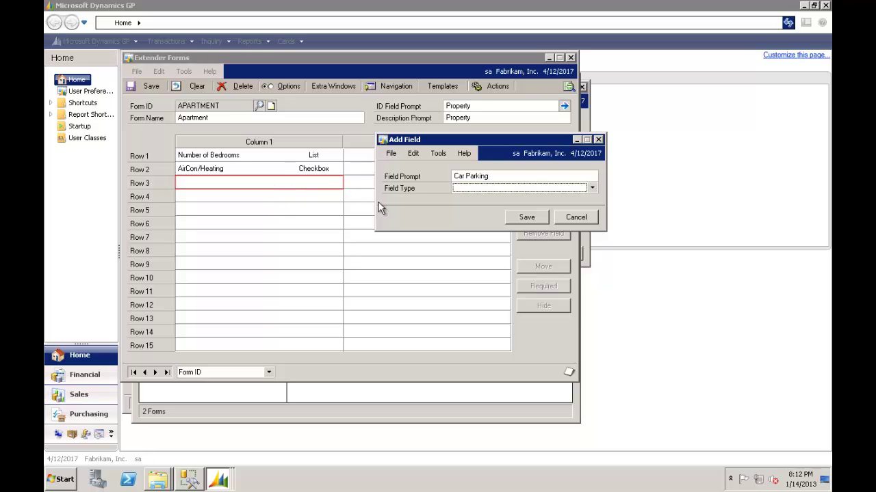
key("c")
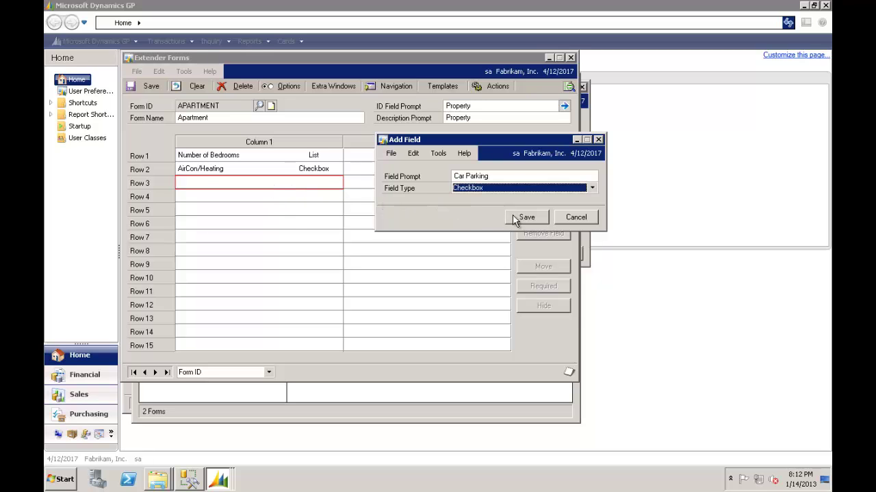
left_click(524, 218)
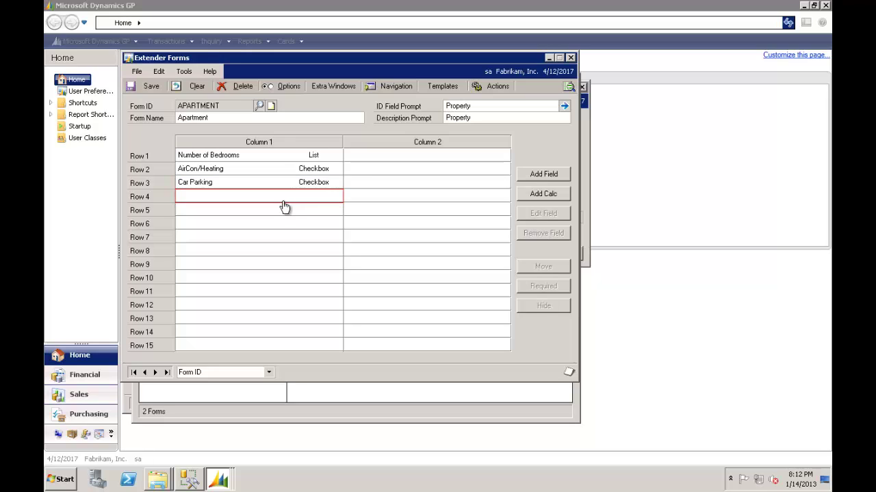
Add a Bathrooms list field with choices 1, 2, 3 in Row 1, Column 2.
left_click(403, 164)
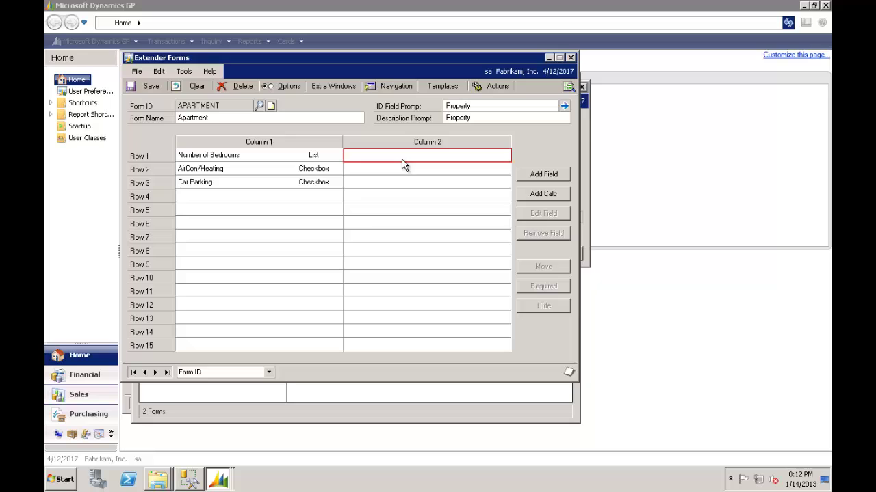
double_click(402, 165)
left_click(556, 177)
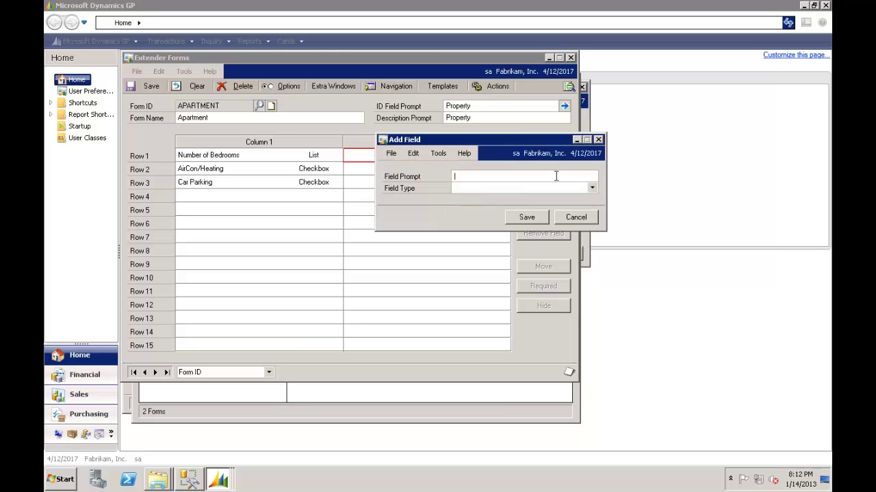
type("Bathrooms")
key("Tab")
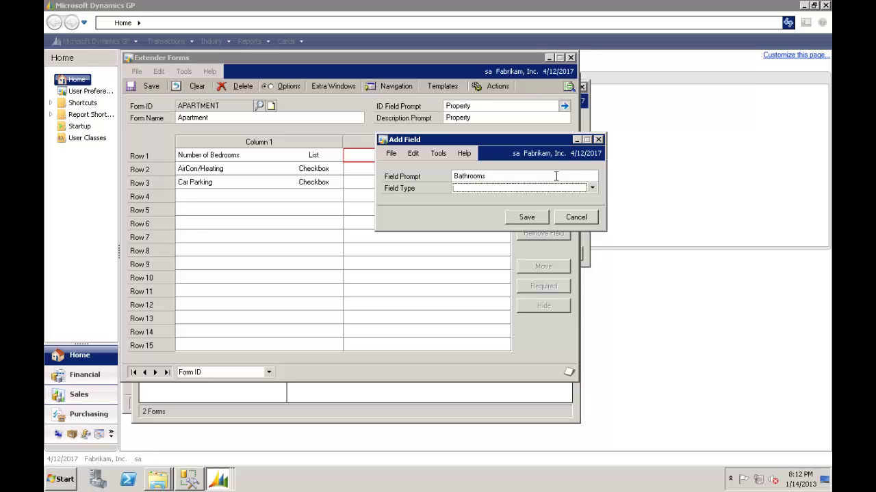
key("l")
key("l")
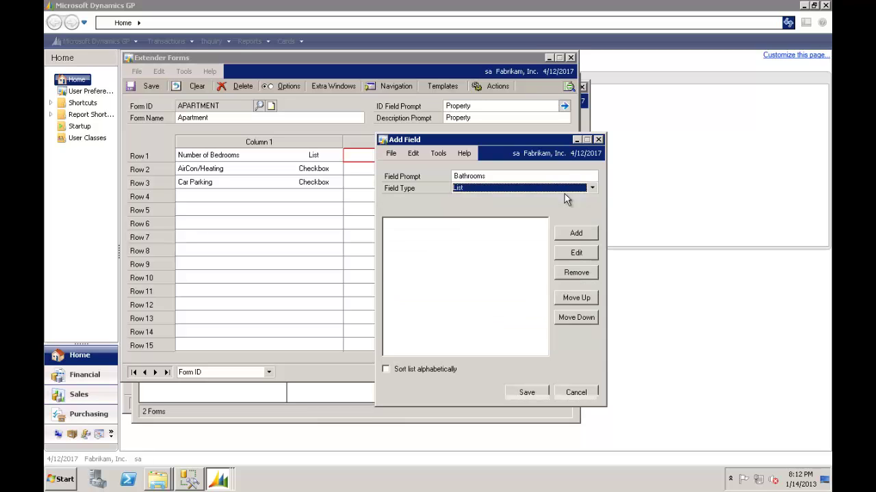
left_click(576, 233)
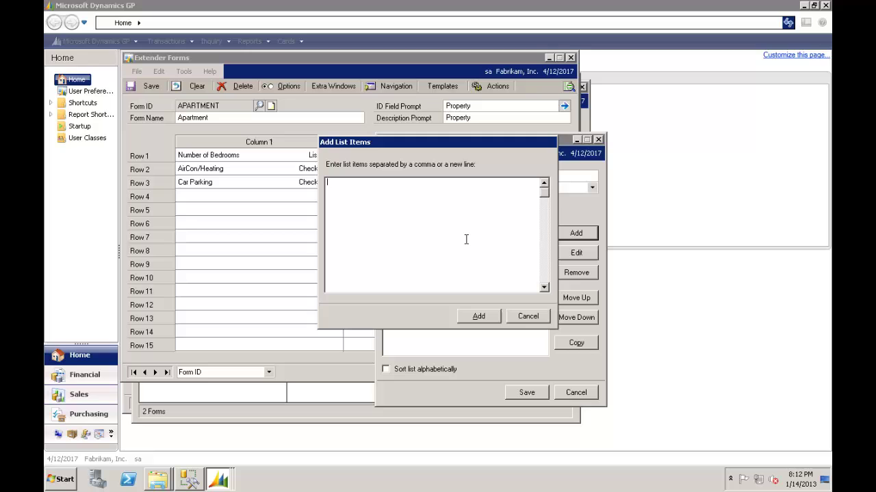
type("1,2,3")
left_click(475, 317)
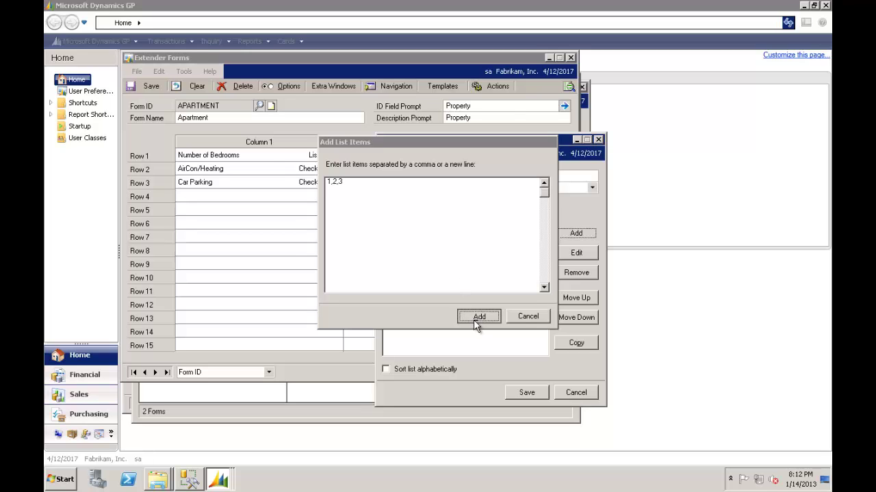
left_click(526, 394)
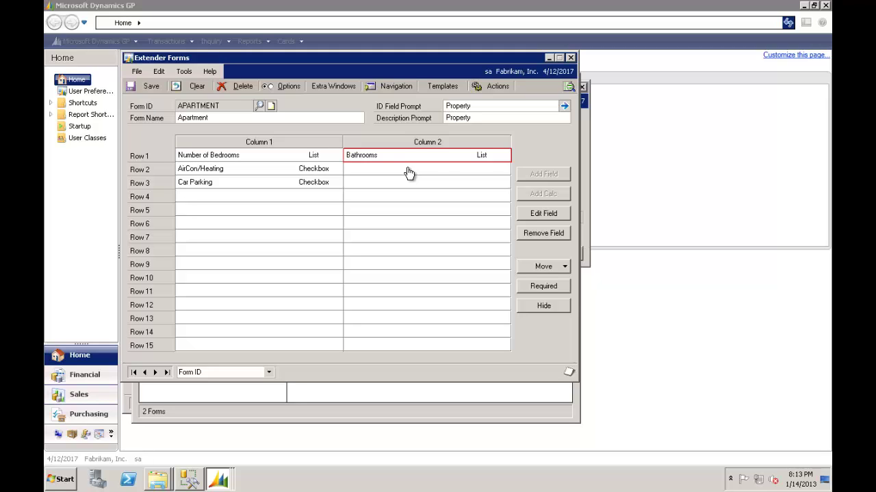
left_click(202, 226)
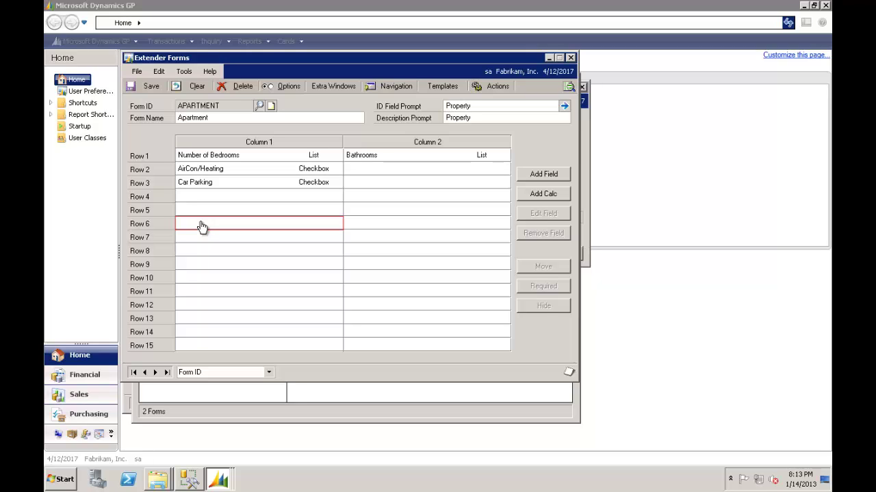
Save the APARTMENT form definition and open the form for entering units.
left_click(151, 90)
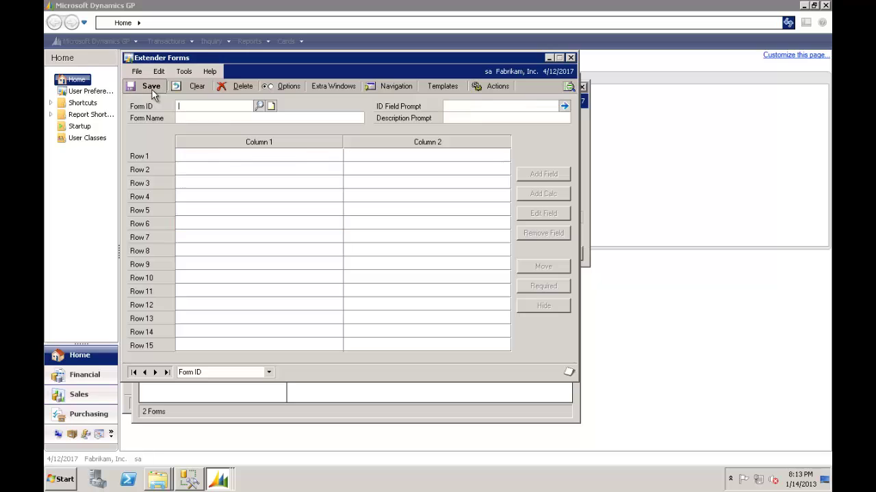
left_click(571, 58)
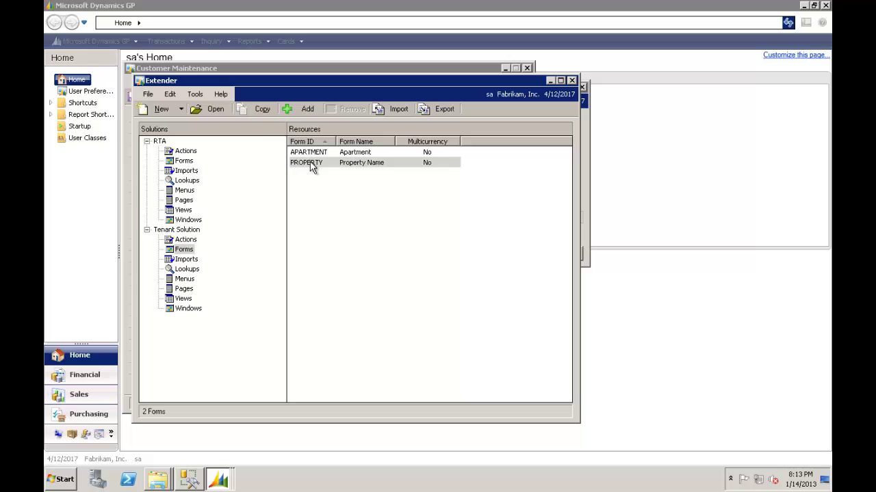
left_click(308, 163)
left_click(314, 157)
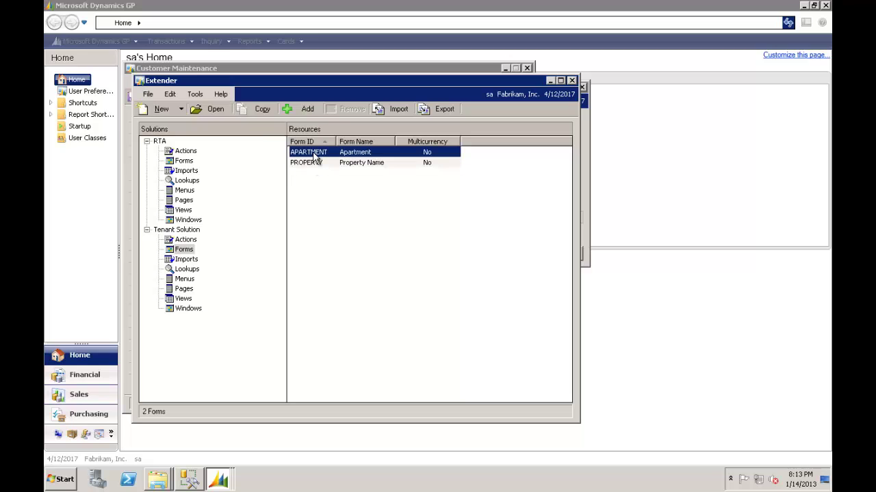
right_click(313, 155)
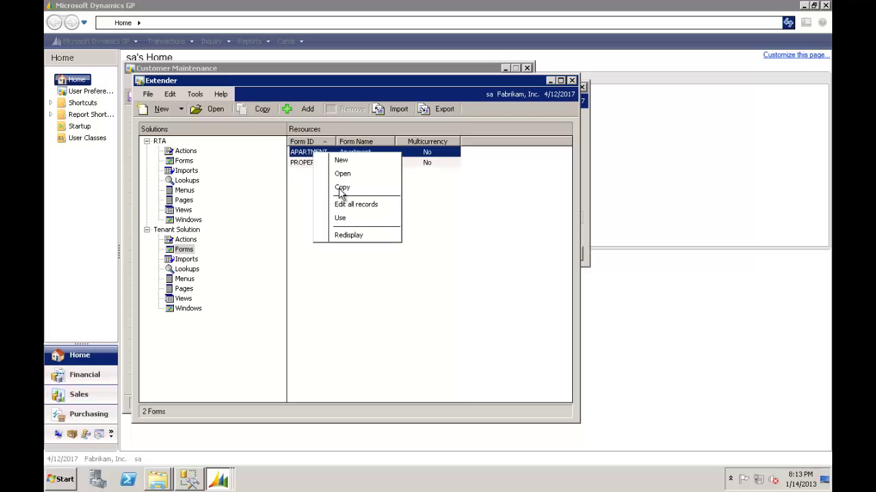
left_click(354, 222)
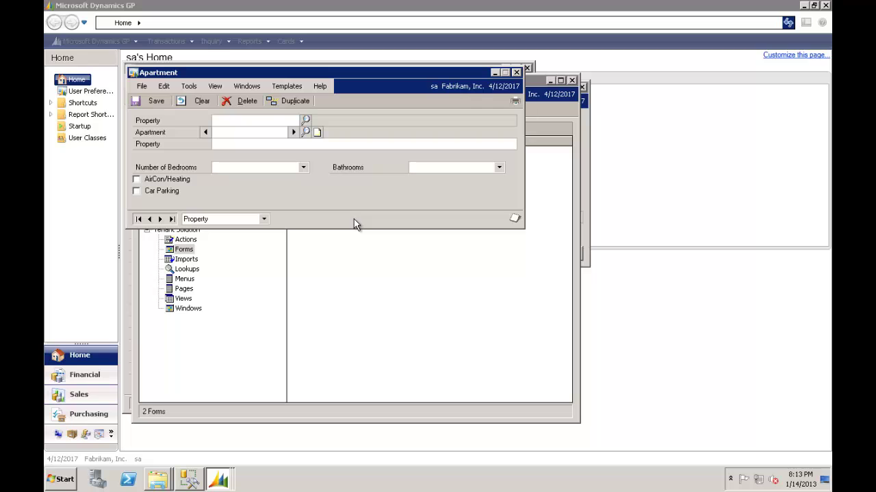
Enter UNIT 1 at PARKSIDE VILLA with 2 bedrooms, AirCon/Heating ticked and 2 bathrooms.
left_click(264, 122)
left_click(306, 122)
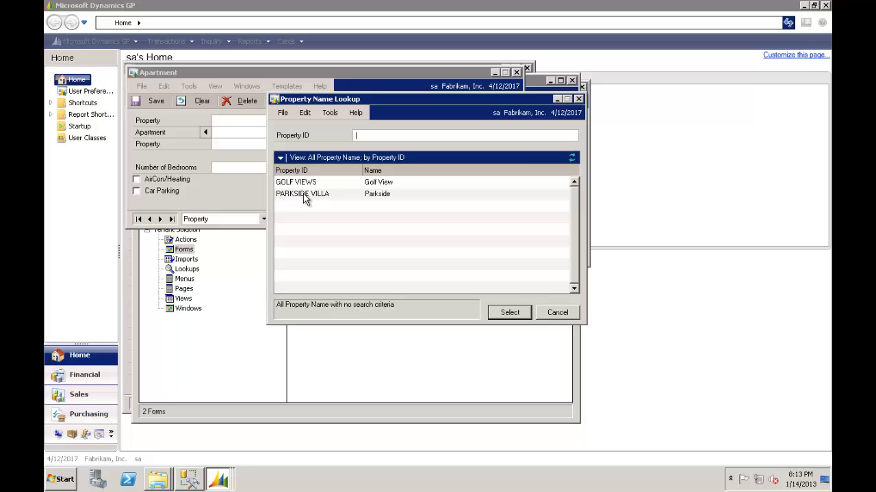
double_click(305, 196)
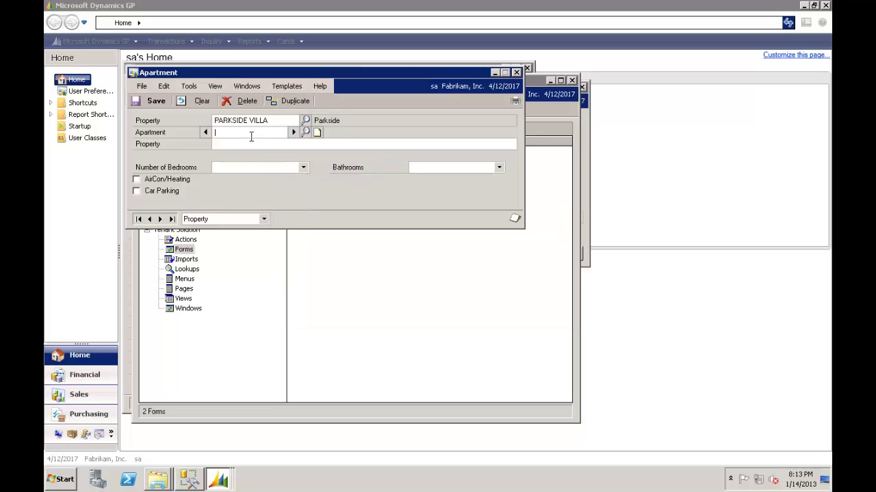
type("UNIT 1")
key("Tab")
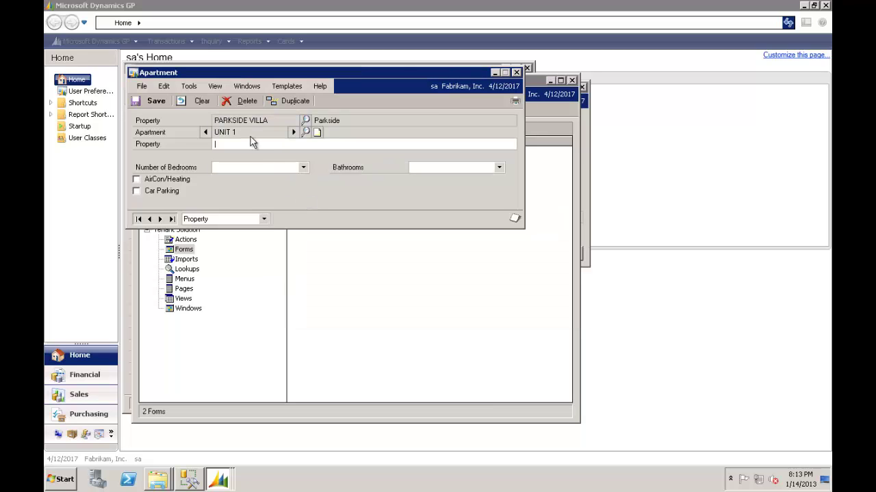
key("Tab")
key("alt+Down")
key("Down")
key("Down")
key("Tab")
left_click(135, 180)
left_click(500, 168)
left_click(457, 187)
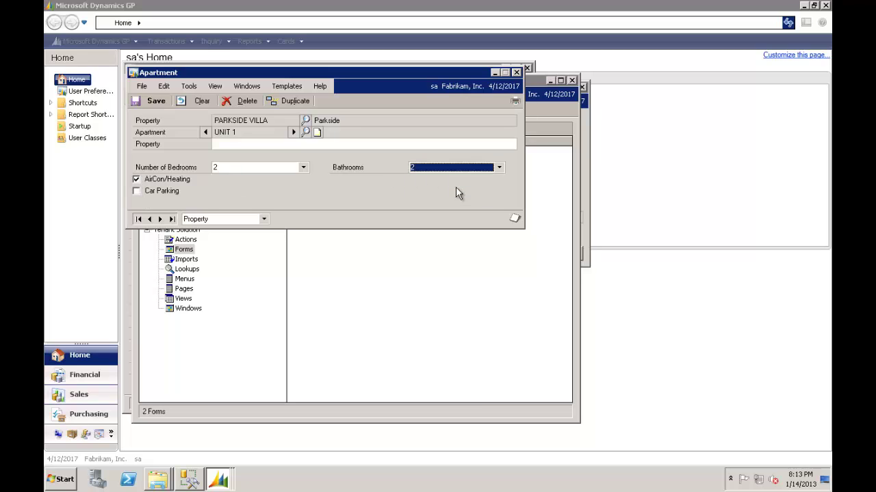
Save UNIT 1, then save UNIT 2 with 1 bedroom, 1 bathroom, car parking and air con.
left_click(152, 101)
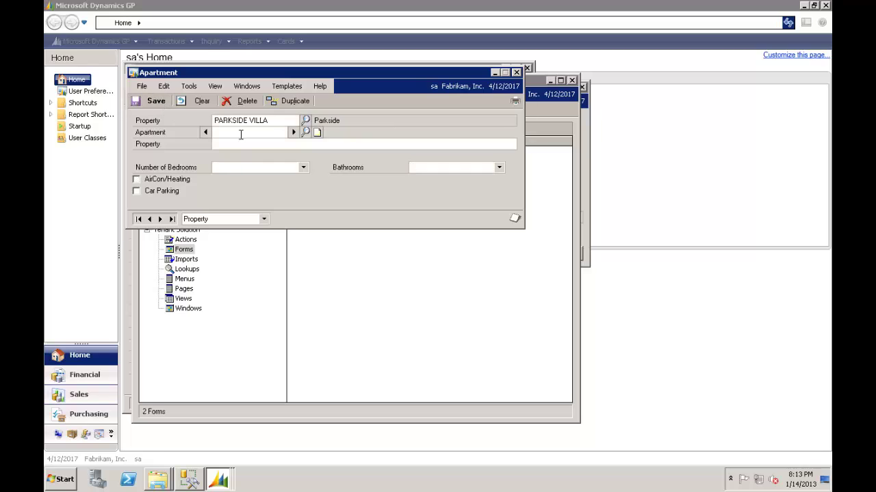
type("UNIT 2")
key("Tab")
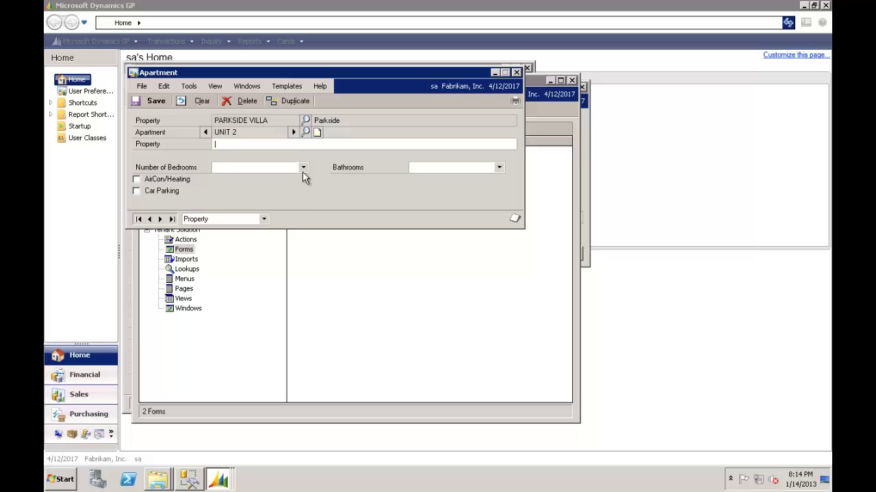
left_click(303, 168)
left_click(267, 182)
left_click(431, 168)
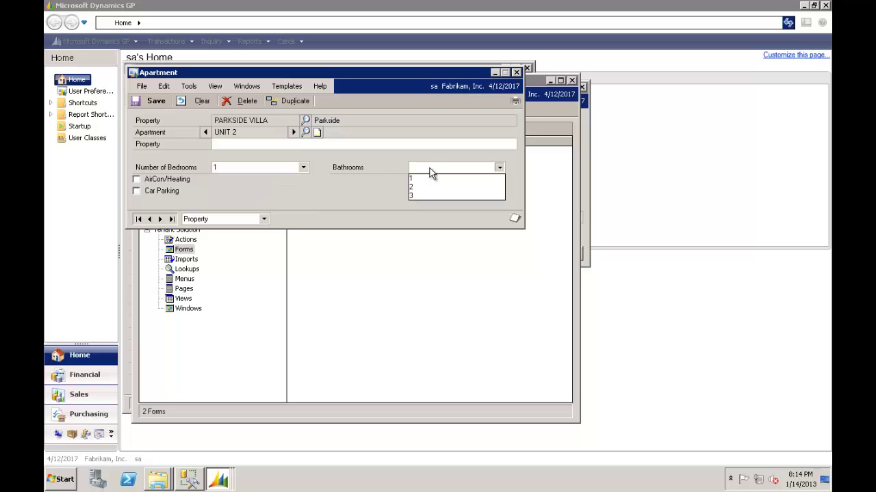
left_click(428, 181)
left_click(138, 192)
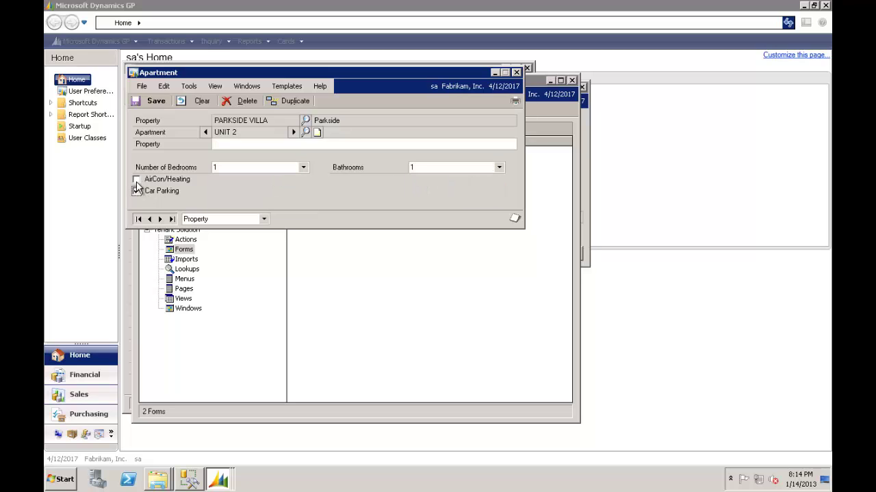
left_click(136, 179)
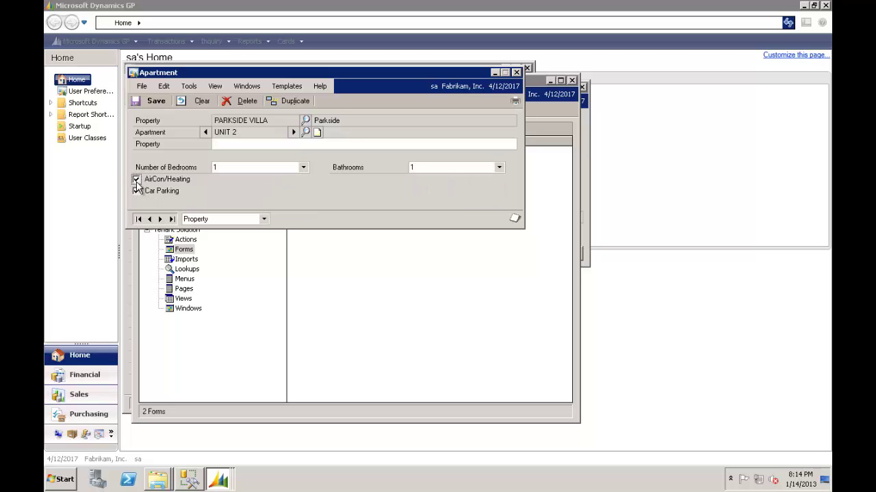
left_click(152, 102)
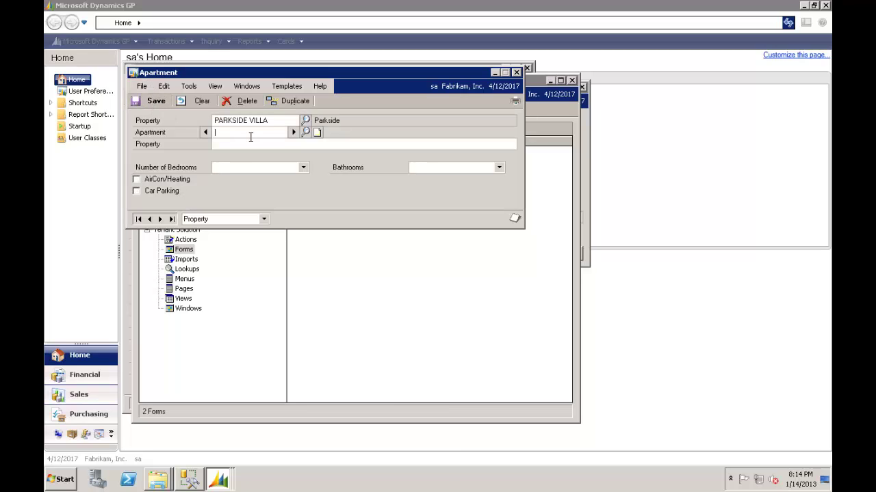
Save UNIT 3 with 4 bedrooms, 3 bathrooms, car parking and air con/heating.
type("UNIT 3")
key("Tab")
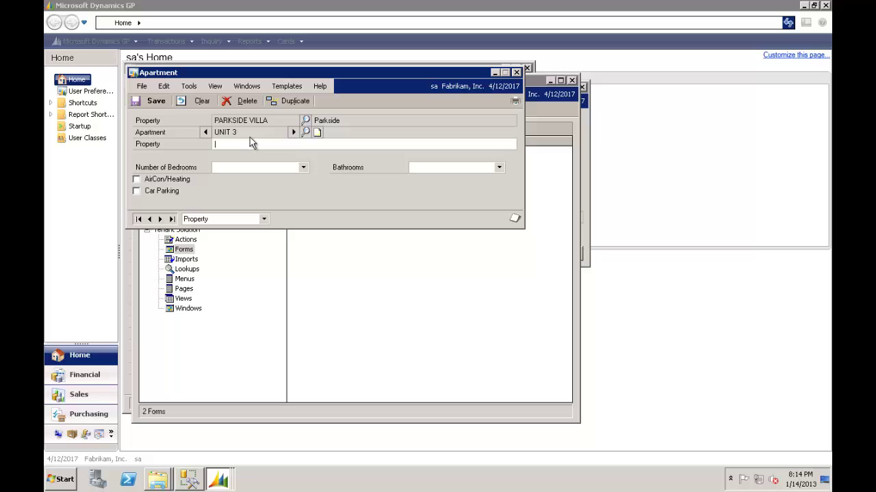
key("Tab")
left_click(303, 167)
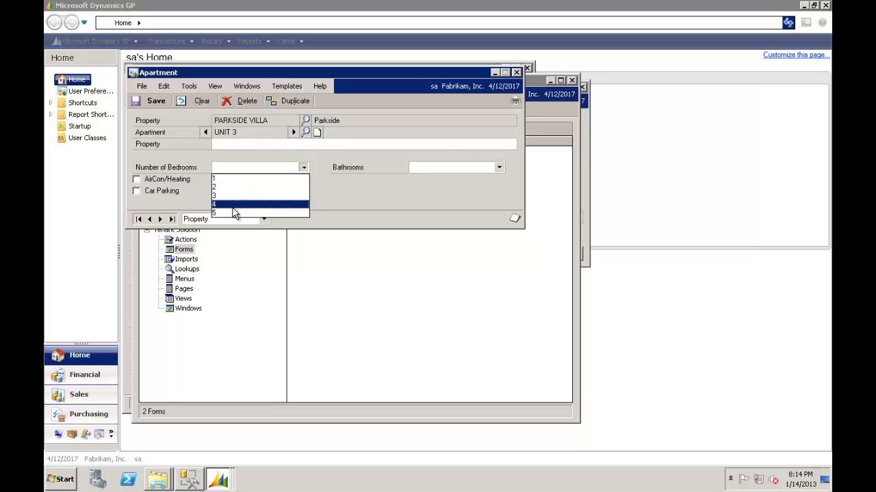
left_click(232, 206)
left_click(428, 169)
left_click(422, 195)
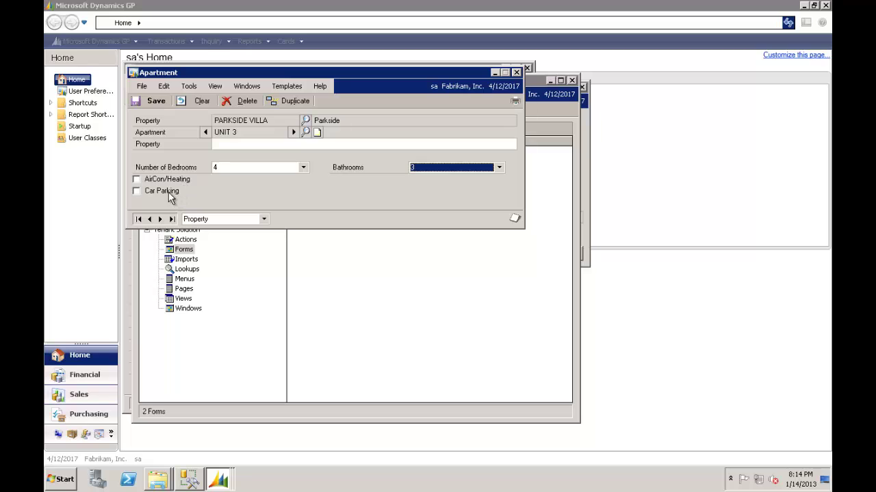
left_click(136, 183)
left_click(136, 180)
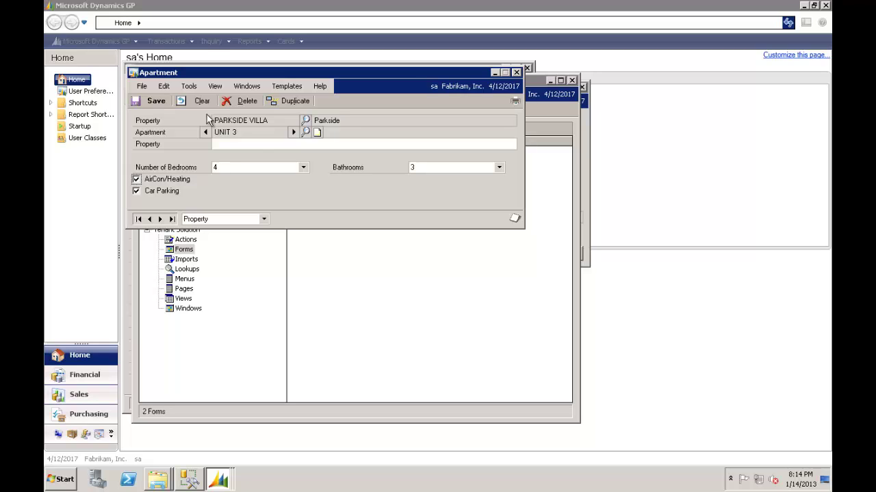
left_click(156, 102)
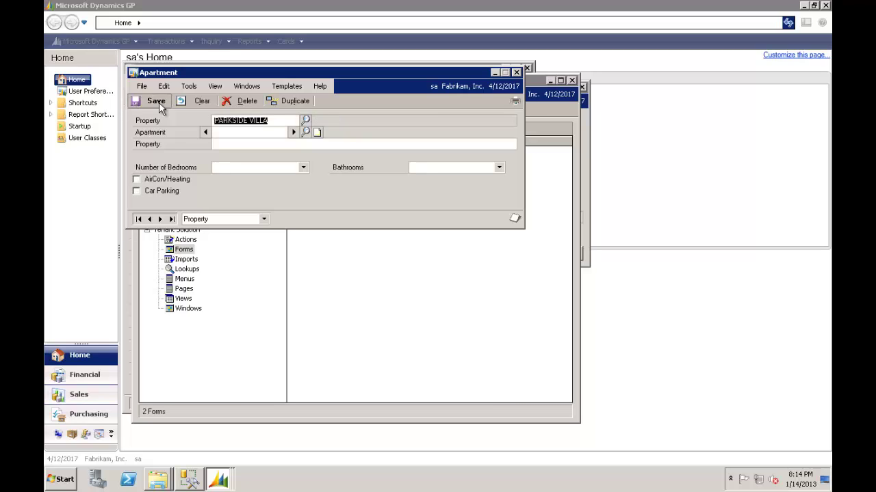
Reopen the APARTMENT form definition and add a Status list field in Row 5, Column 1.
left_click(517, 73)
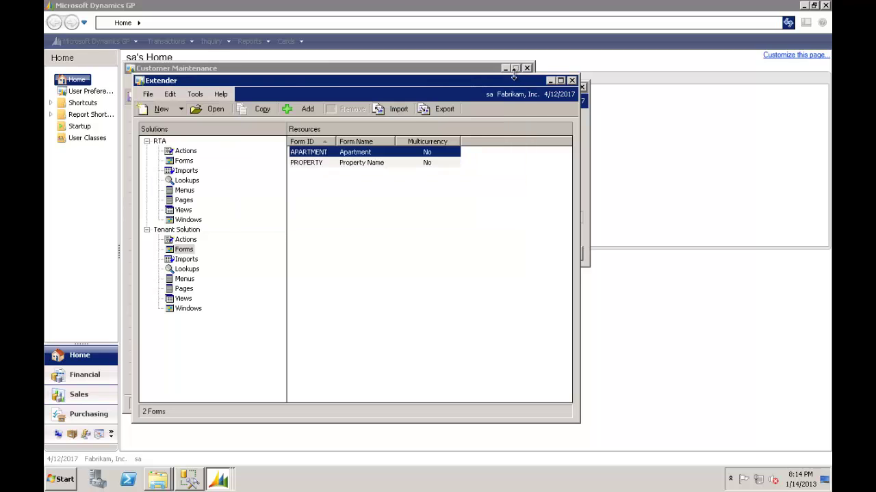
double_click(319, 157)
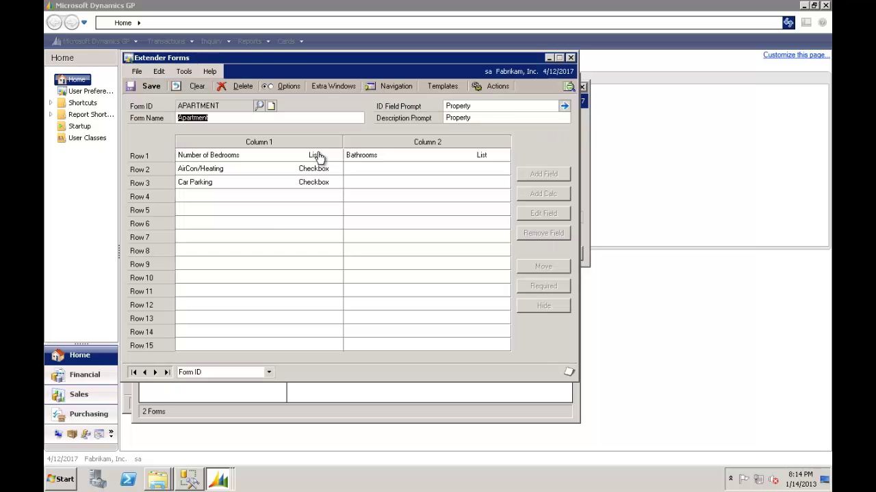
left_click(242, 215)
double_click(242, 215)
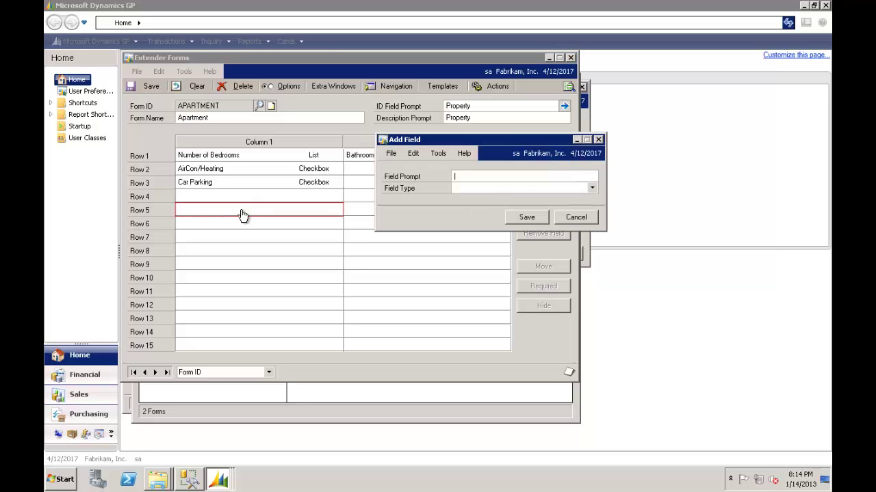
type("Status")
key("Tab")
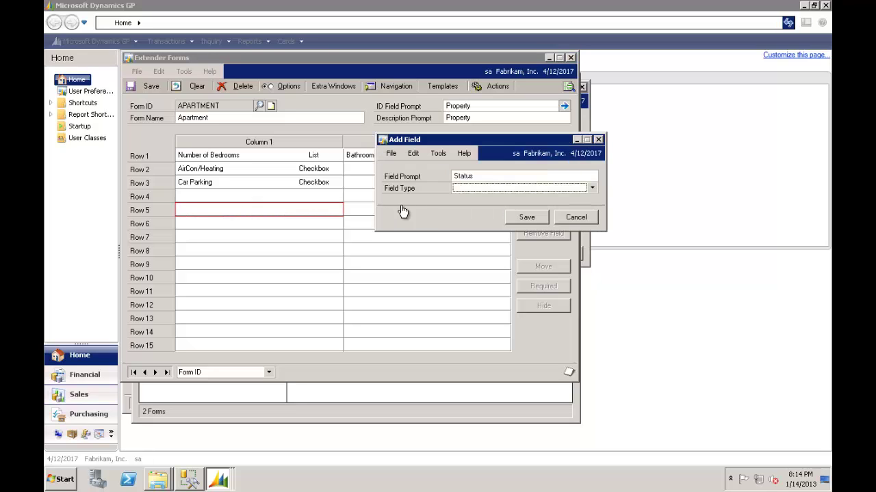
left_click(592, 188)
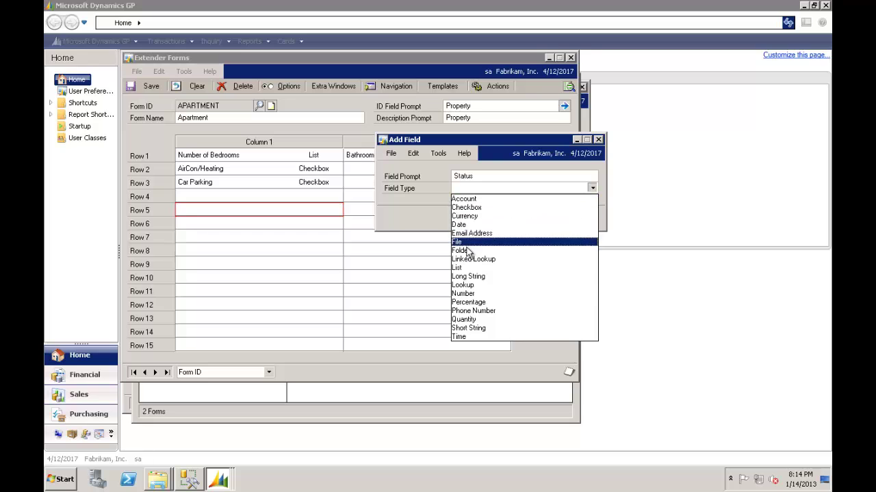
left_click(466, 268)
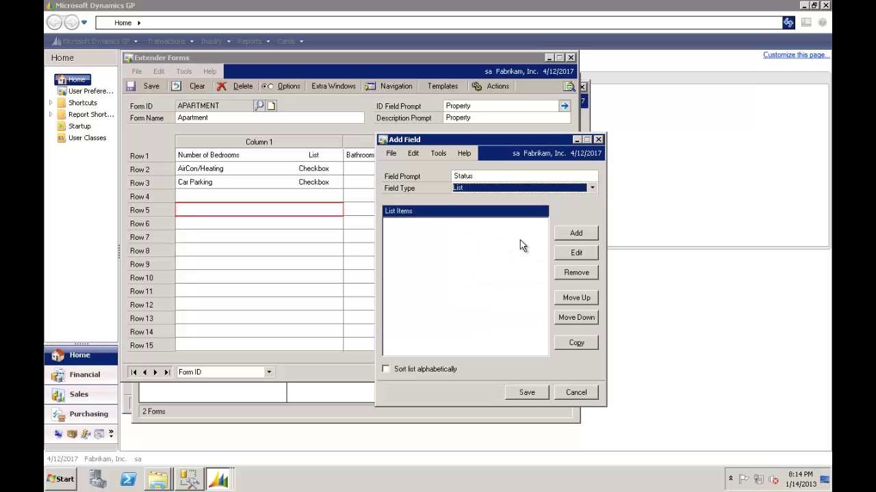
Give Status the choices Vacant and Leased, then save the field and the form.
left_click(562, 236)
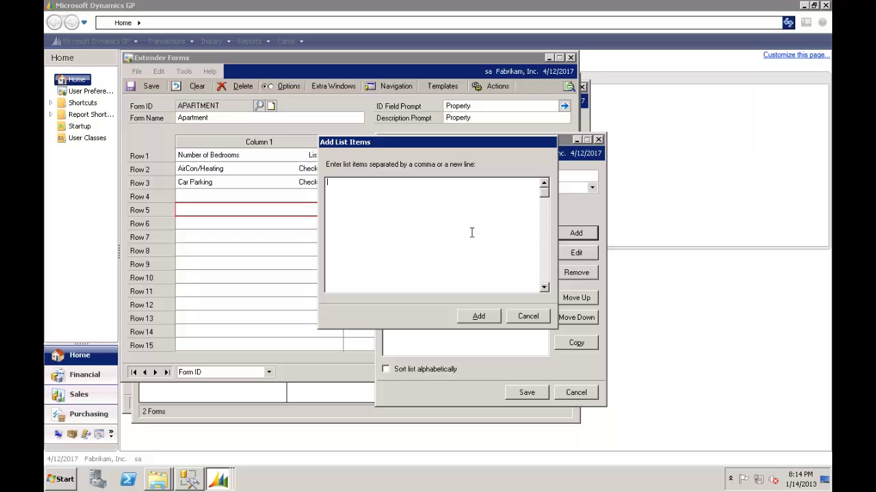
type("Vacant")
left_click(485, 321)
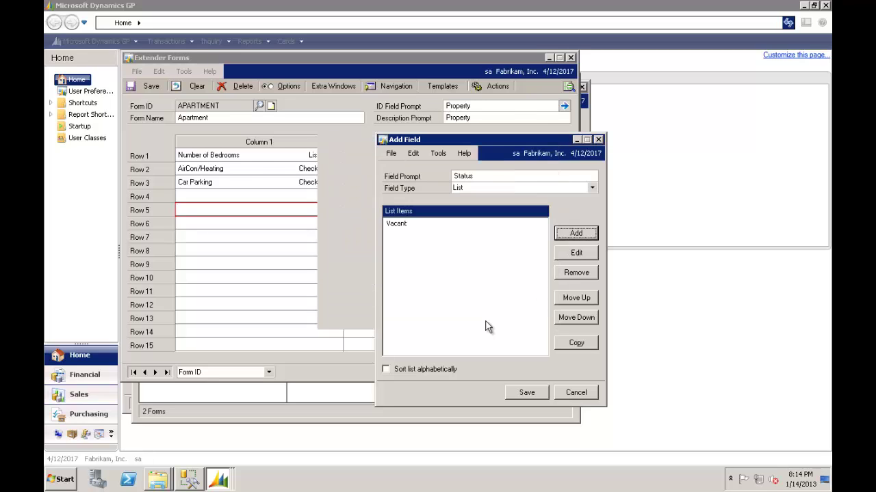
left_click(575, 234)
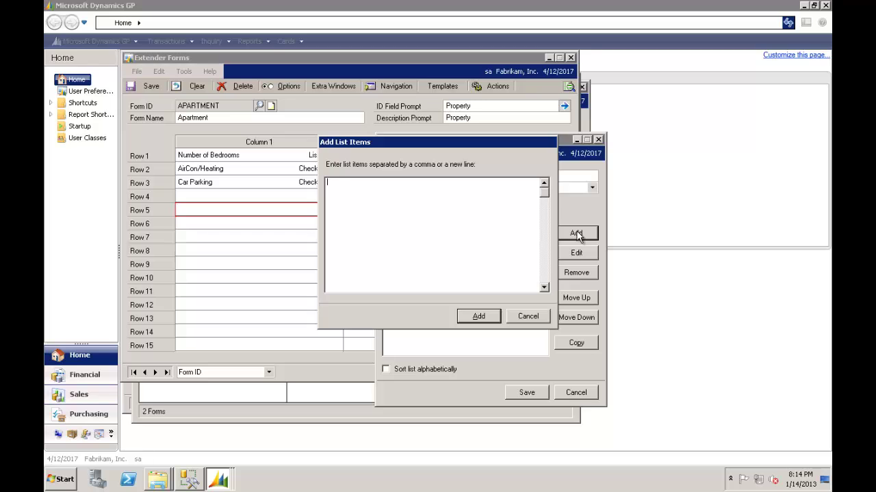
type("Leased")
left_click(479, 316)
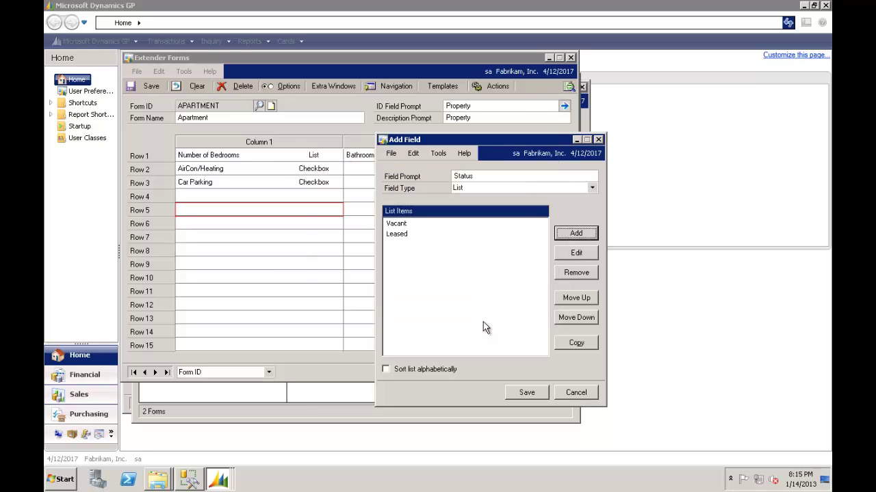
left_click(526, 393)
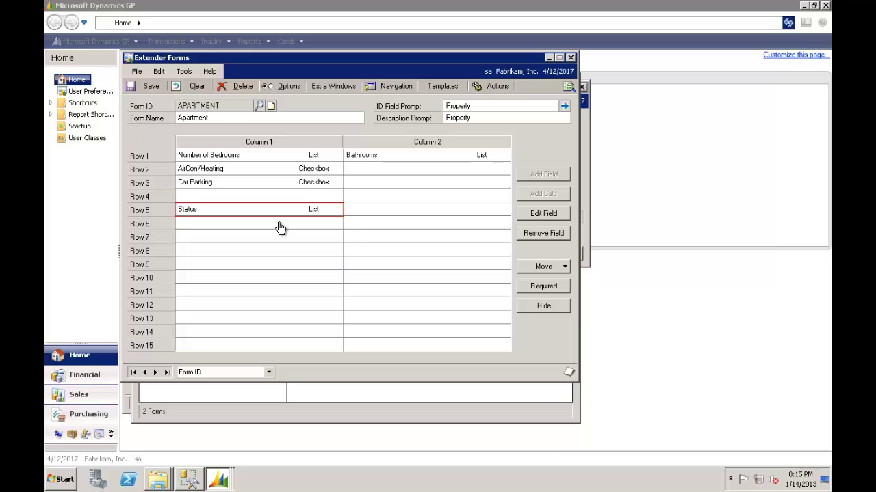
left_click(373, 215)
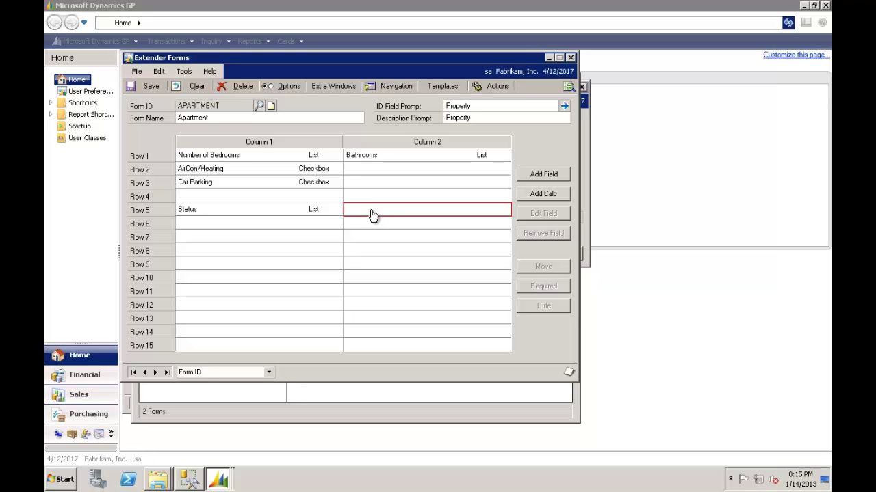
left_click(150, 86)
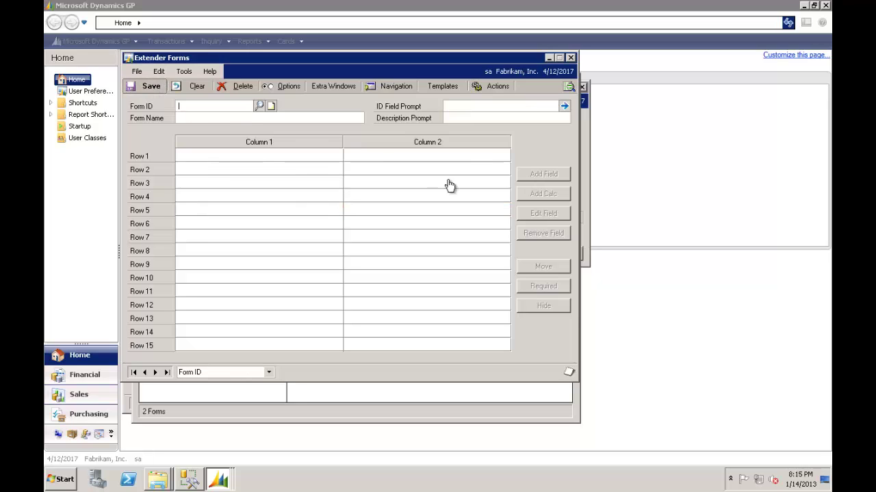
Close the APARTMENT form designer and list Tenant Solution's windows, showing TENANT INFO.
left_click(571, 59)
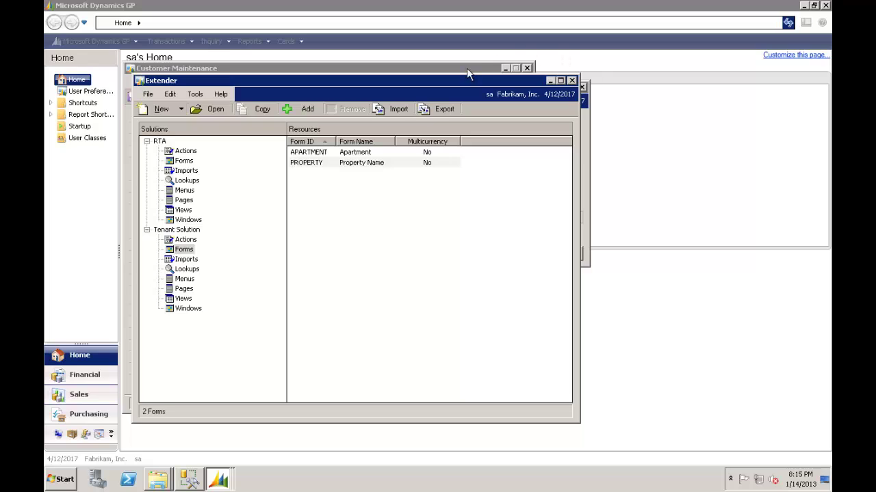
left_click(310, 164)
left_click(312, 153)
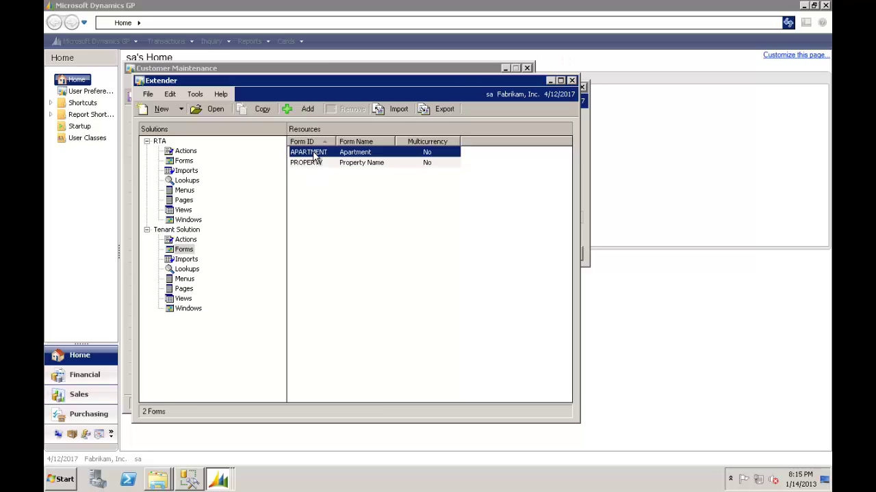
left_click(186, 309)
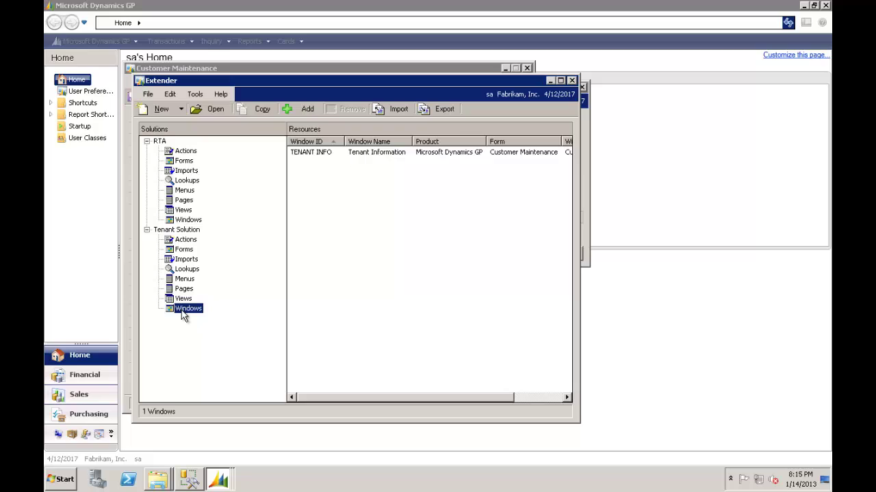